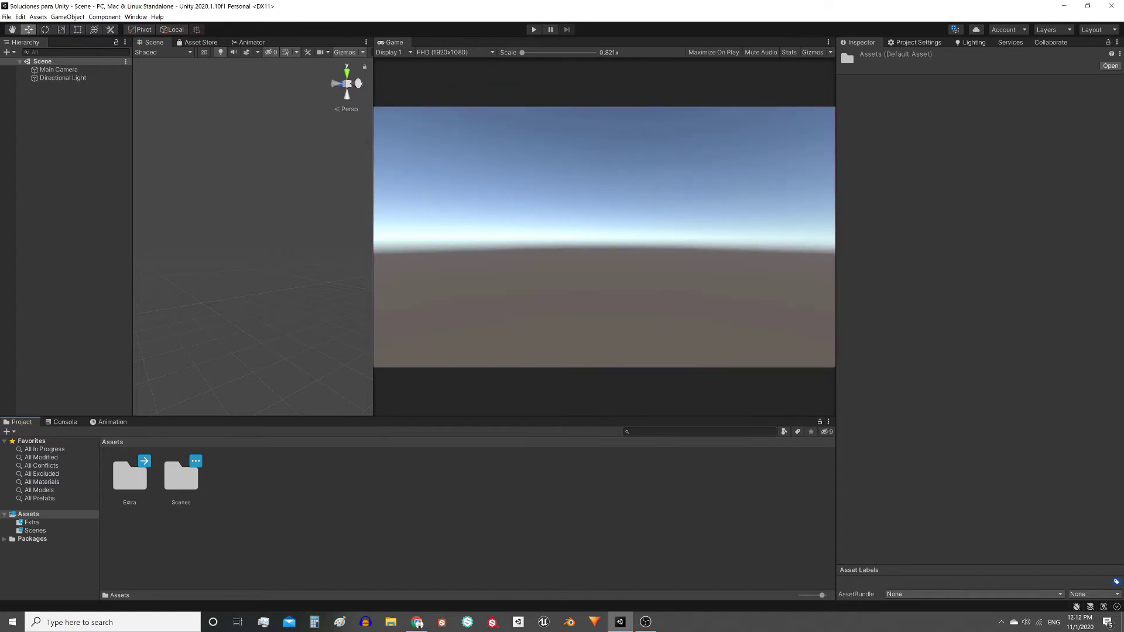
# Import the GDT-Fade-Effect custom package into the Assets folder
pyautogui.rightClick(250, 485)
pyautogui.click(371, 494)
pyautogui.moveTo(230, 492); pyautogui.dragTo(230, 492)
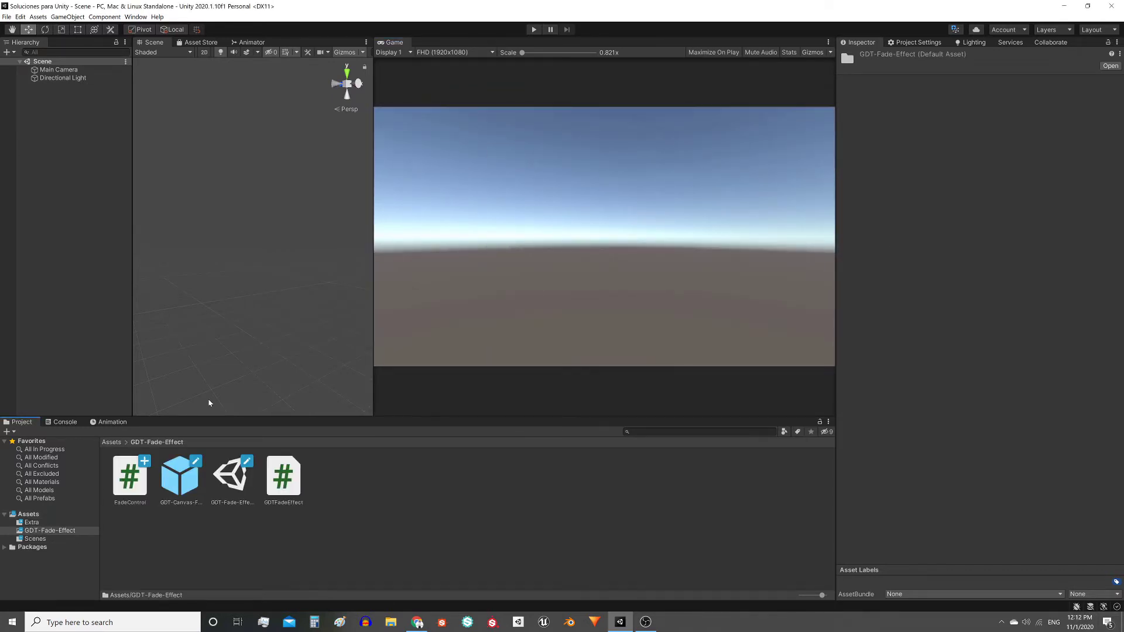
# Inspect the GDTFadeEffect and FadeControl scripts, the GDT-Canvas-Fade-Object prefab and the test scene
pyautogui.click(284, 502)
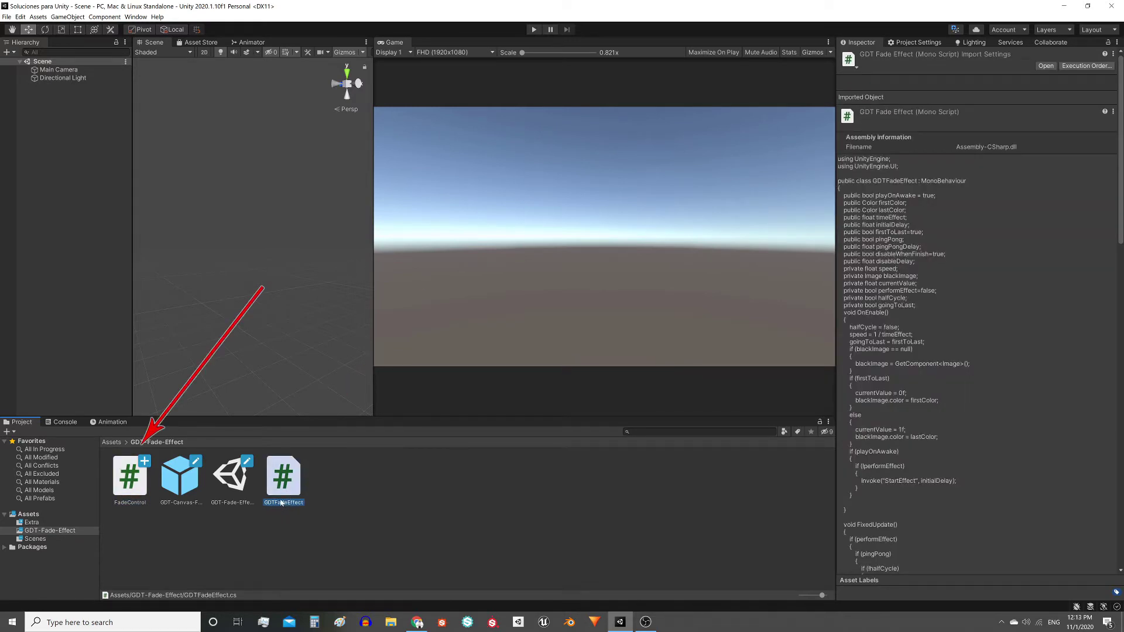
pyautogui.click(129, 490)
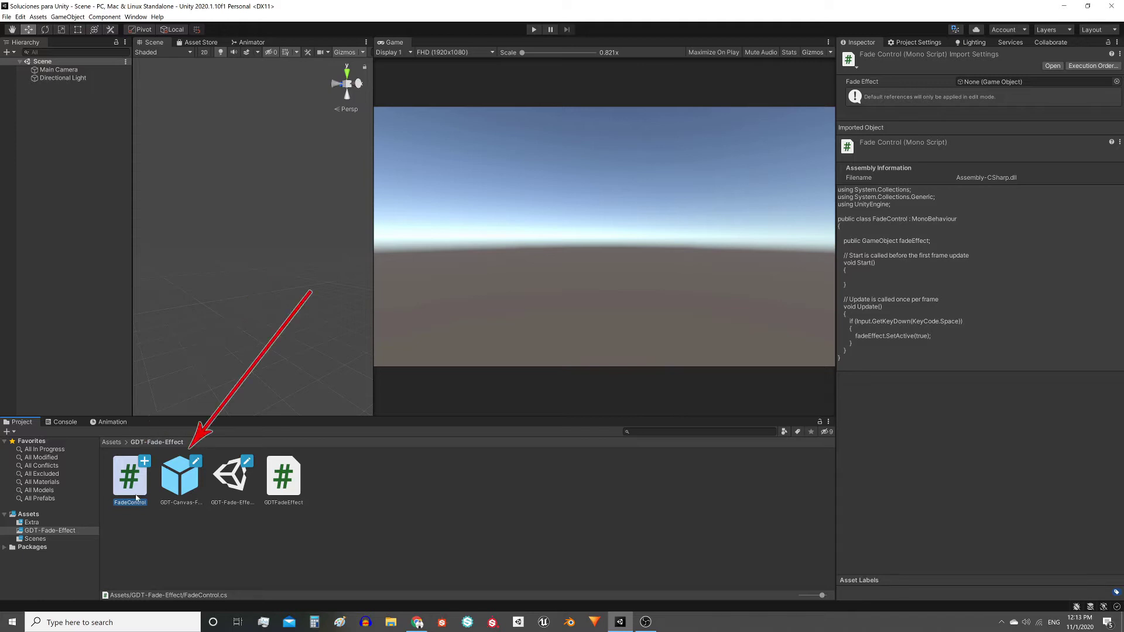
pyautogui.click(180, 495)
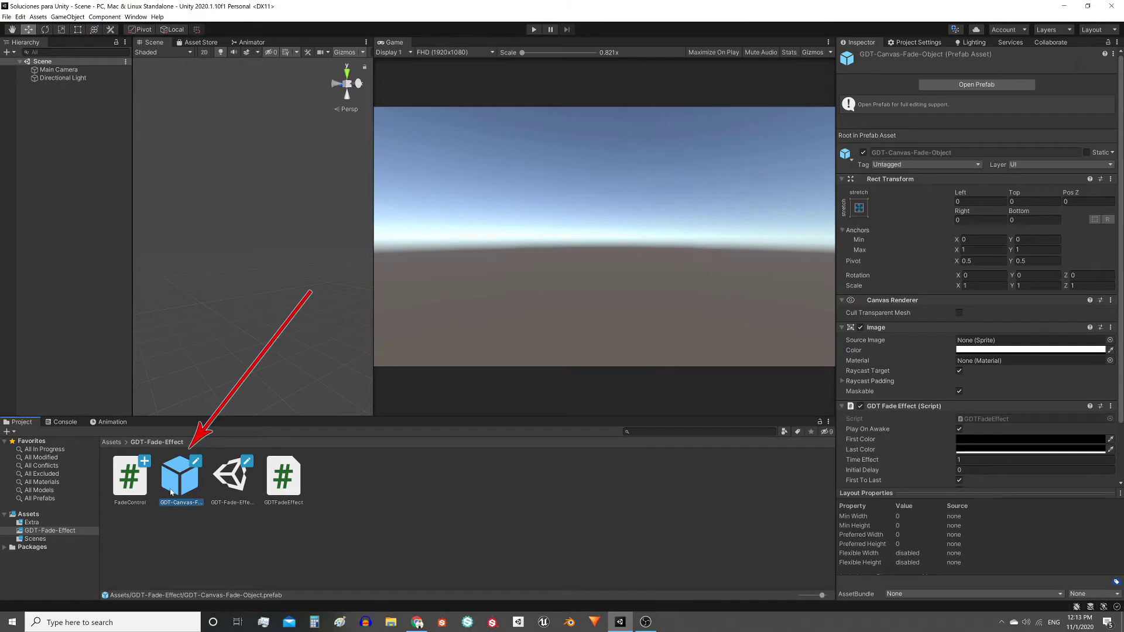
pyautogui.click(230, 477)
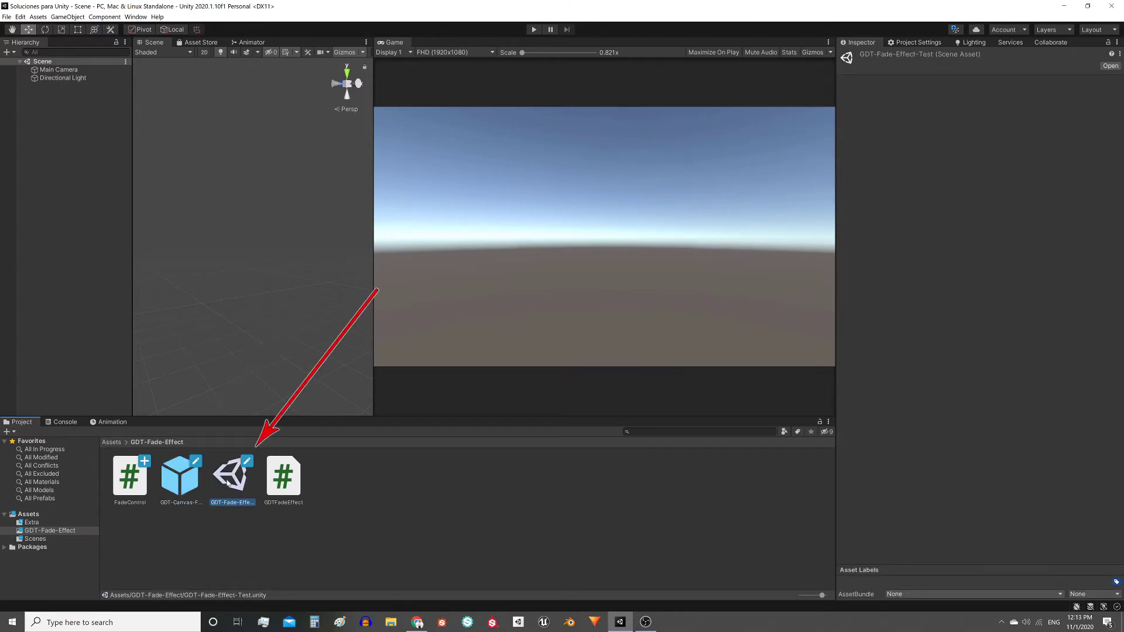
# Open the GDT-Fade-Effect-Test scene and play it to watch the screen fade to black
pyautogui.doubleClick(229, 482)
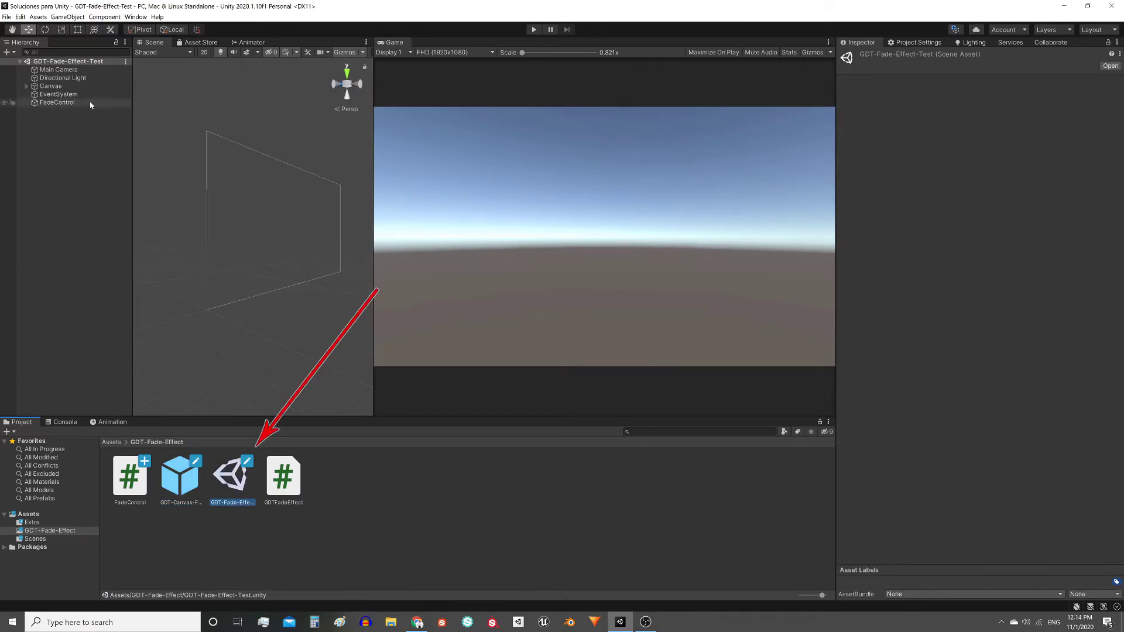
pyautogui.click(533, 29)
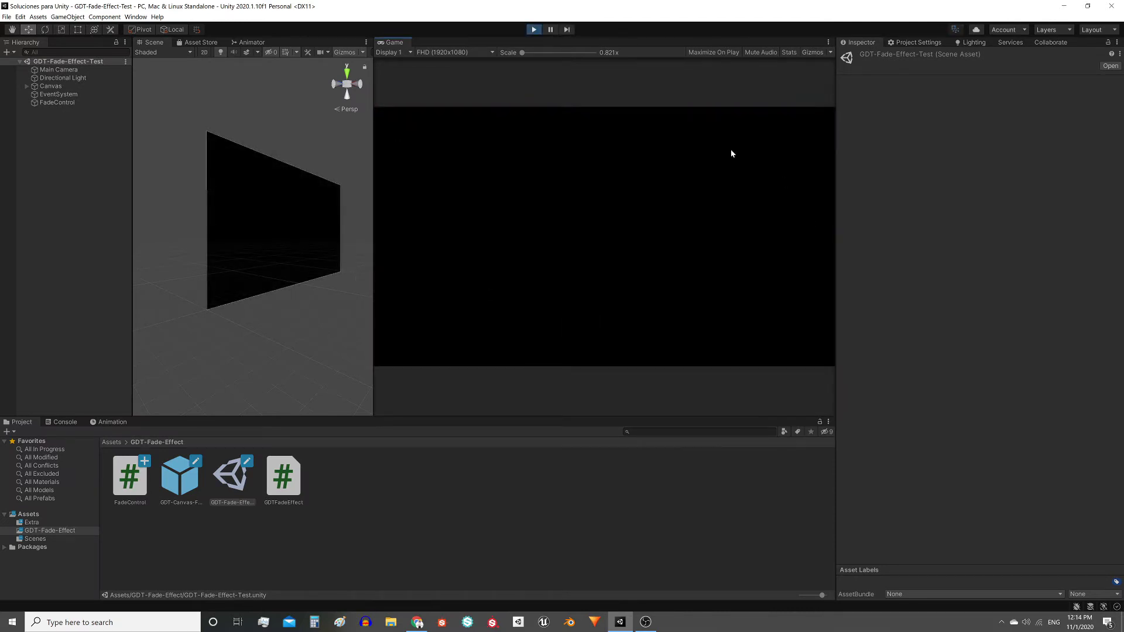
# Select GDT-Canvas-Fade-Object, toggle Play On Awake off and back on, and reactivate it to replay the fade
pyautogui.click(27, 86)
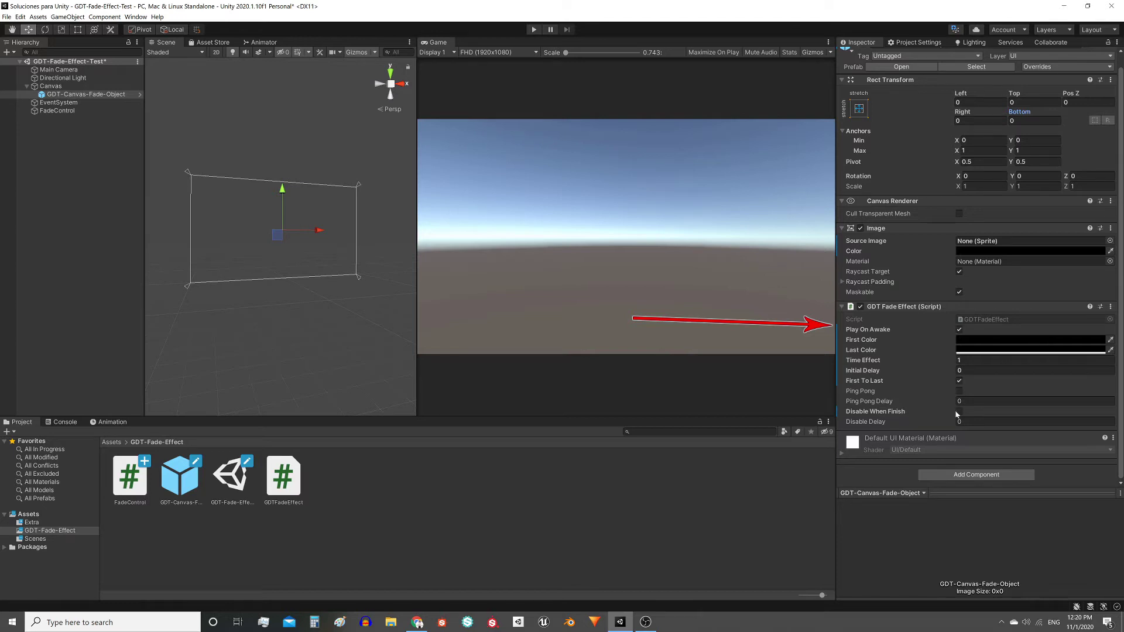
pyautogui.scroll(1, 935, 350)
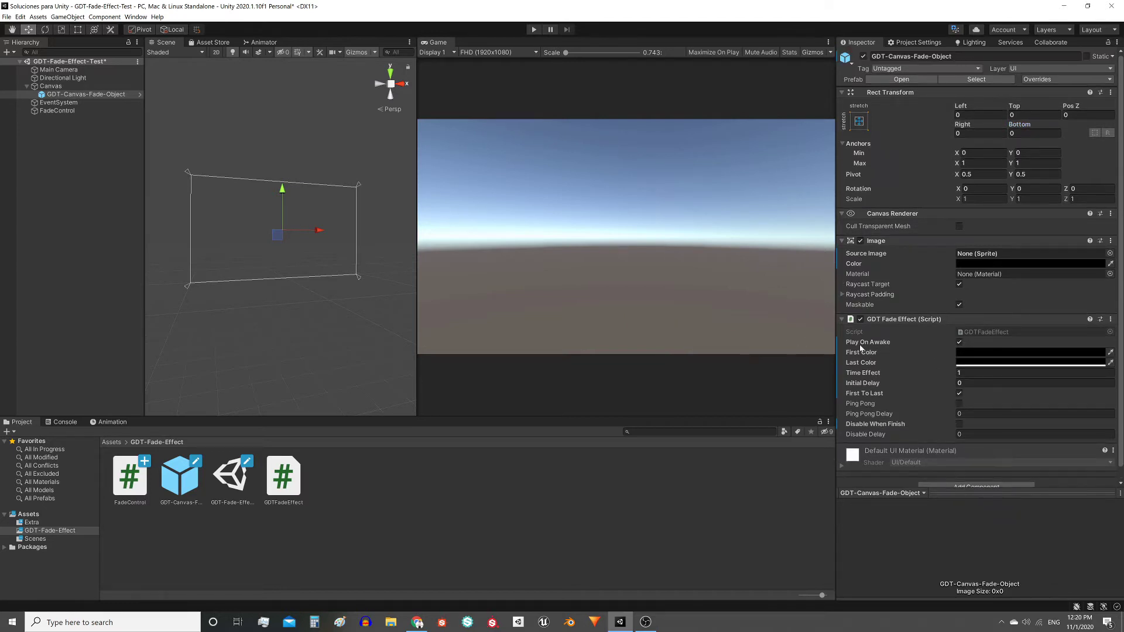
pyautogui.click(959, 342)
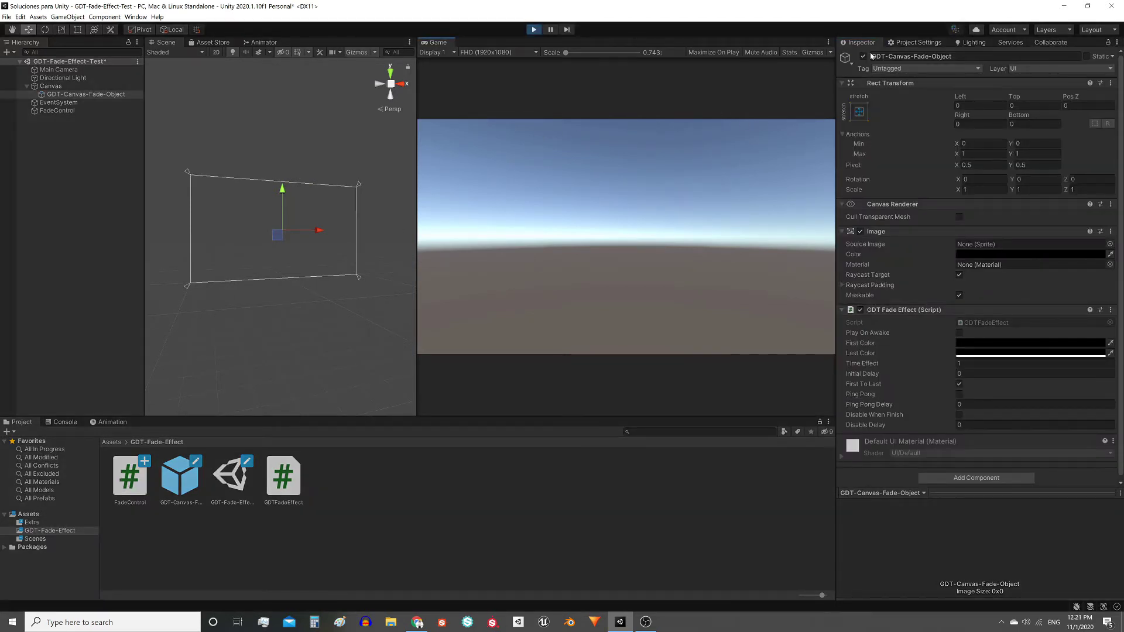
pyautogui.click(863, 56)
pyautogui.click(863, 57)
pyautogui.click(959, 333)
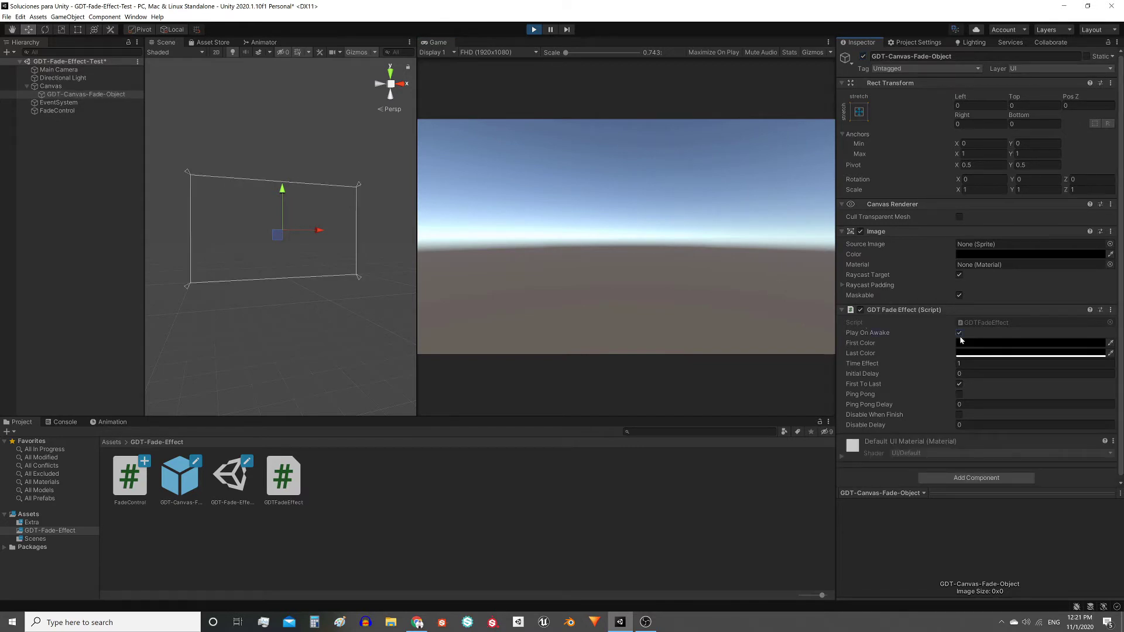
pyautogui.click(863, 56)
pyautogui.click(863, 56)
# Set First Color to pale pink and Last Color to dark red 4B0808, then replay the fade
pyautogui.click(970, 344)
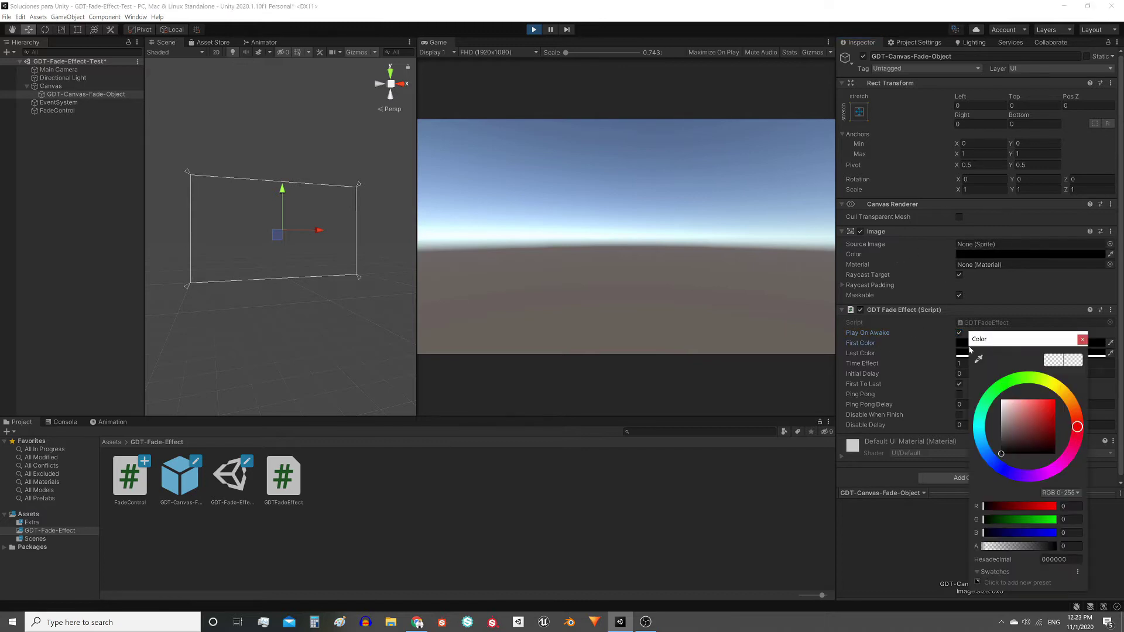
pyautogui.moveTo(1039, 408); pyautogui.dragTo(1006, 388)
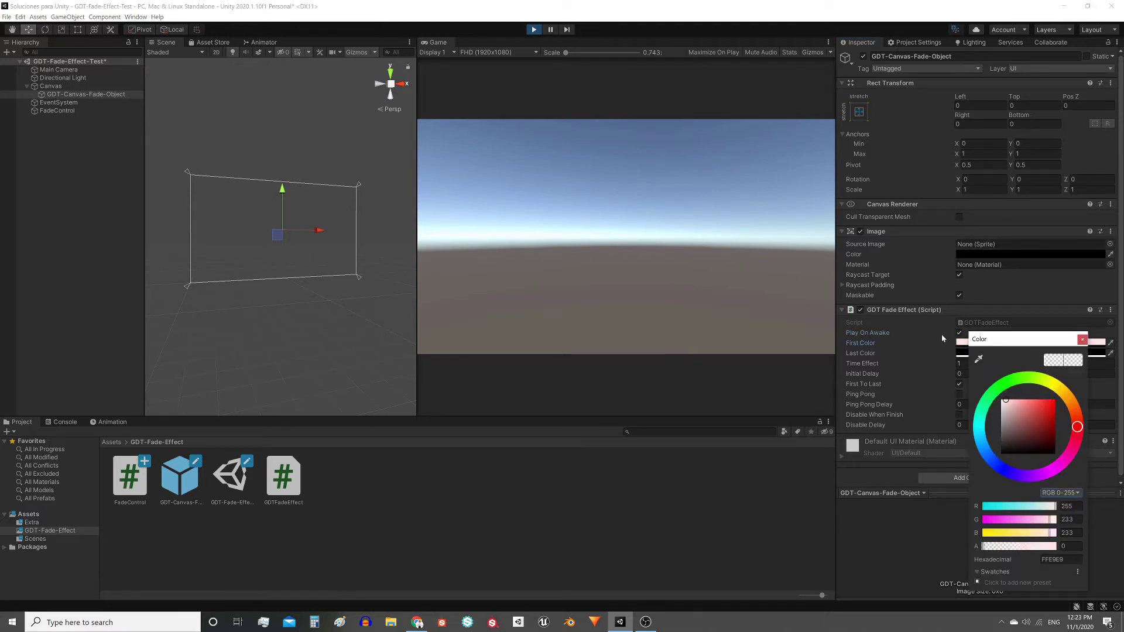
pyautogui.click(962, 353)
pyautogui.click(1054, 449)
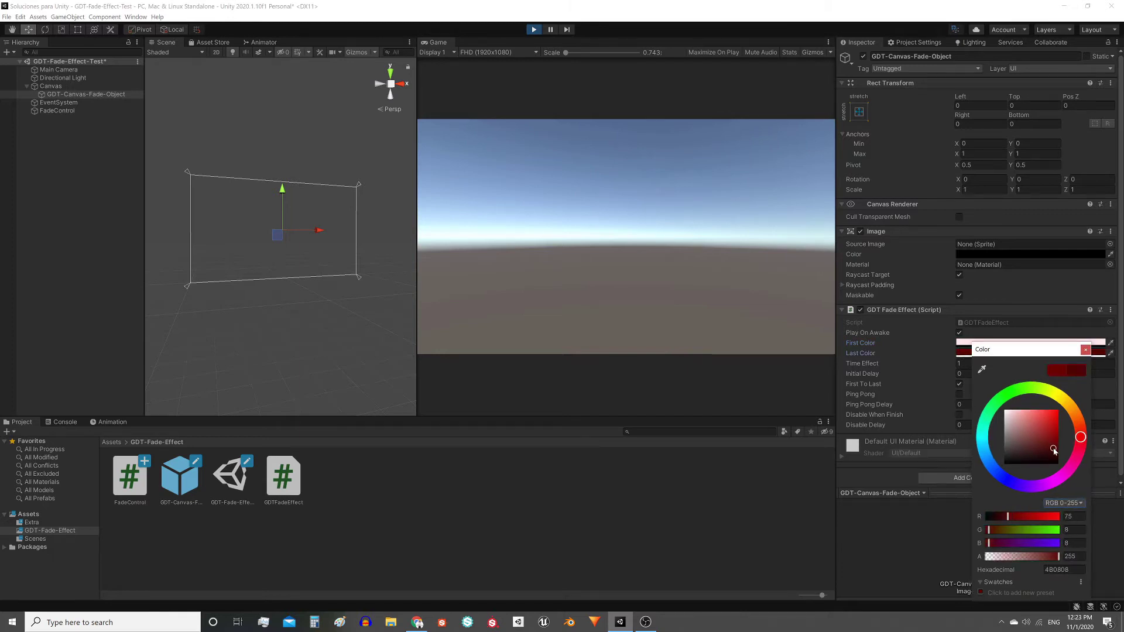
pyautogui.click(864, 57)
pyautogui.click(863, 57)
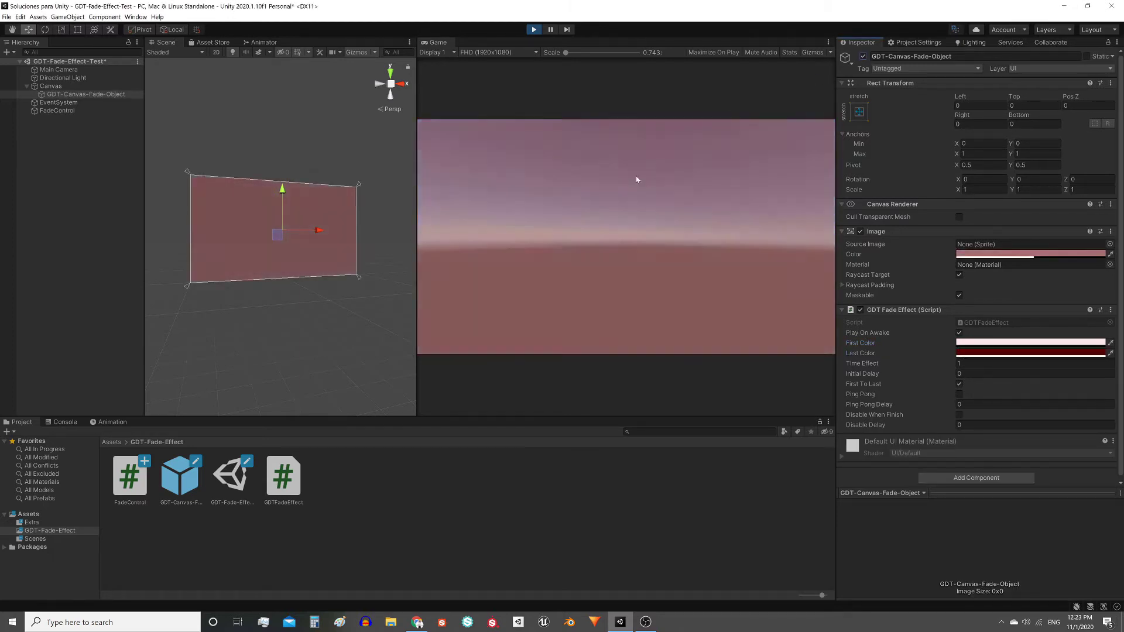
pyautogui.click(987, 342)
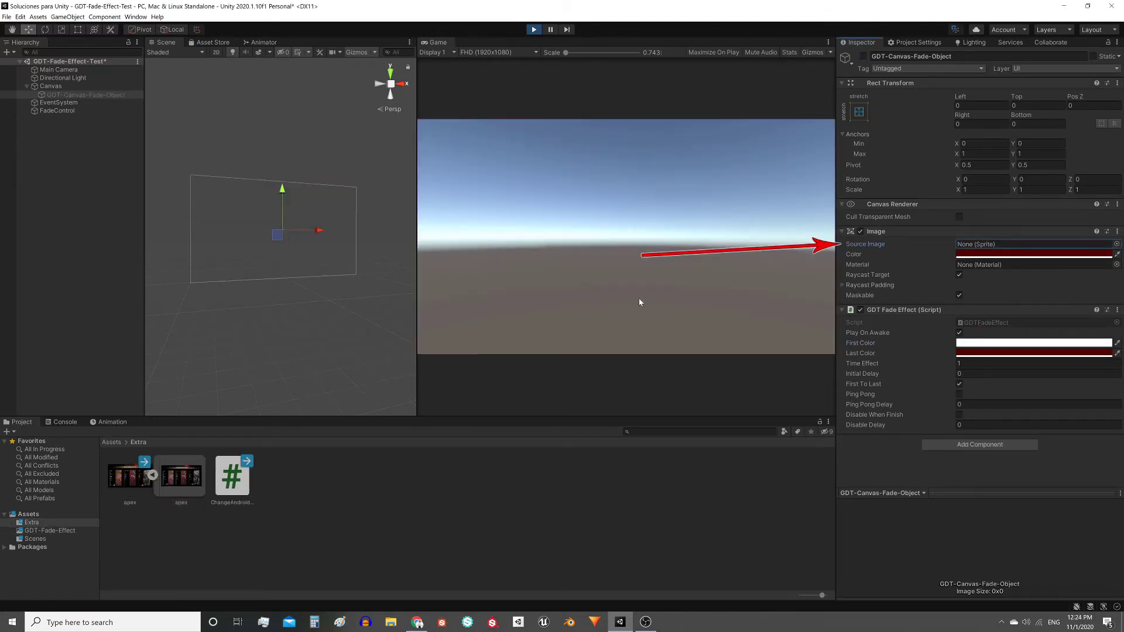
# Use the apex sprite as Source Image with a fully transparent First Color, then toggle the object on and off
pyautogui.click(1116, 244)
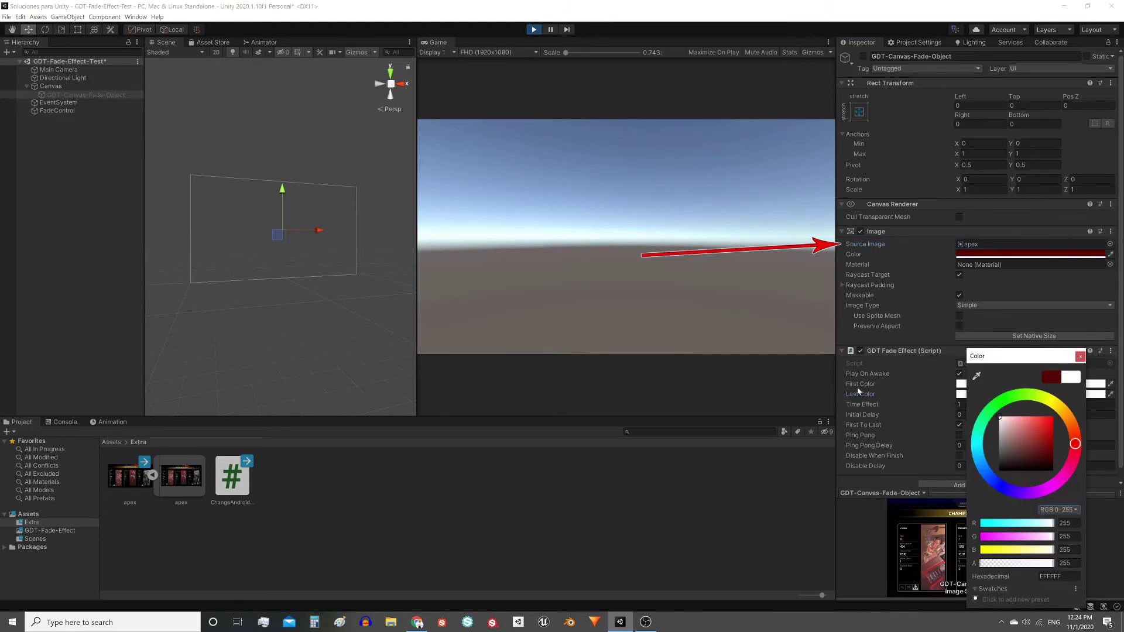
pyautogui.click(963, 384)
pyautogui.moveTo(1052, 563); pyautogui.dragTo(848, 574)
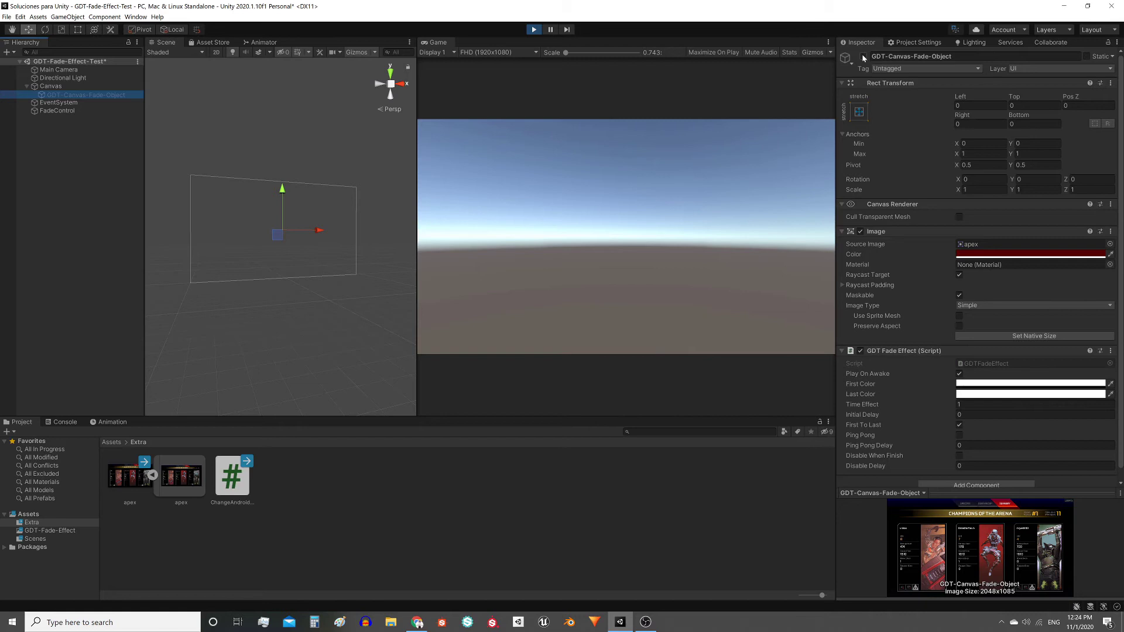
pyautogui.click(864, 57)
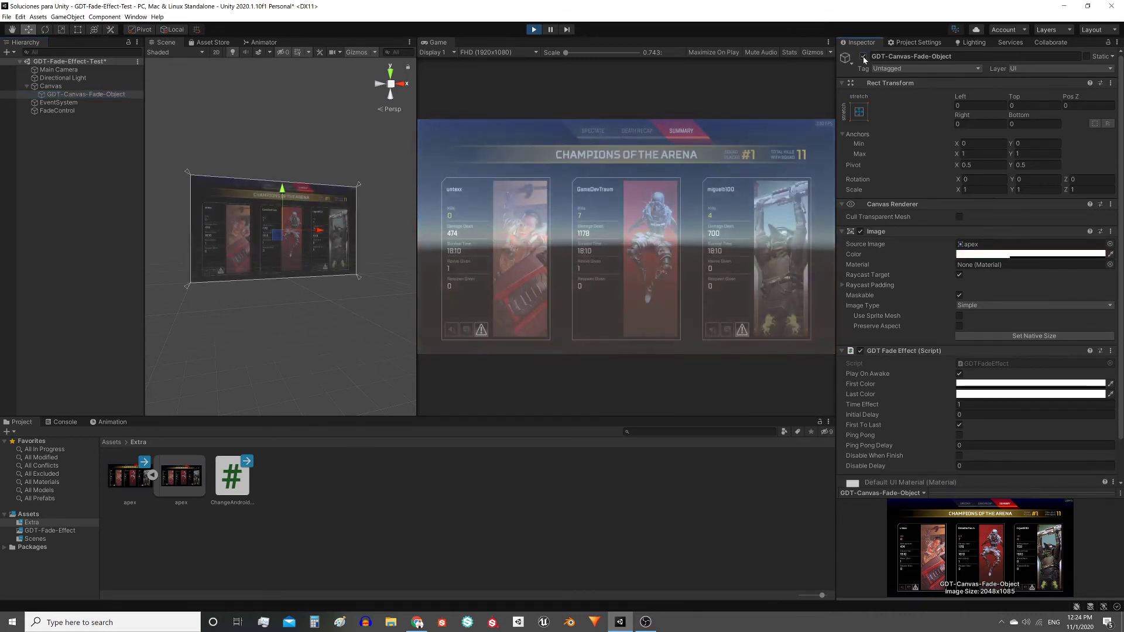
pyautogui.click(864, 57)
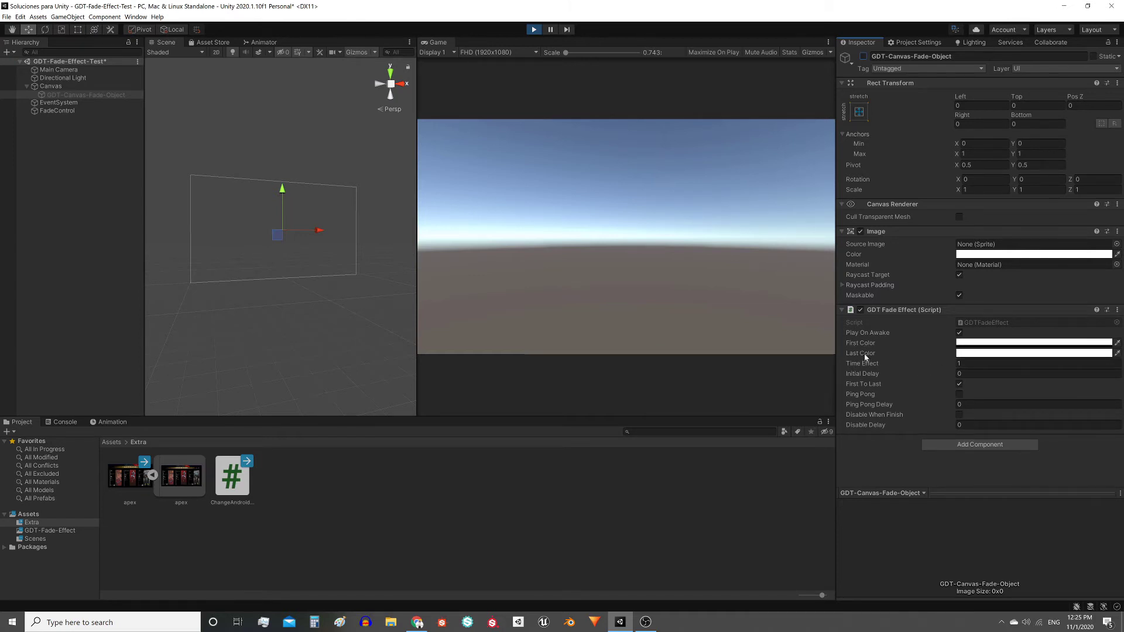
# Set Time Effect to 0.5 and toggle the fade object to test the new timing
pyautogui.click(972, 363)
pyautogui.write('0.5')
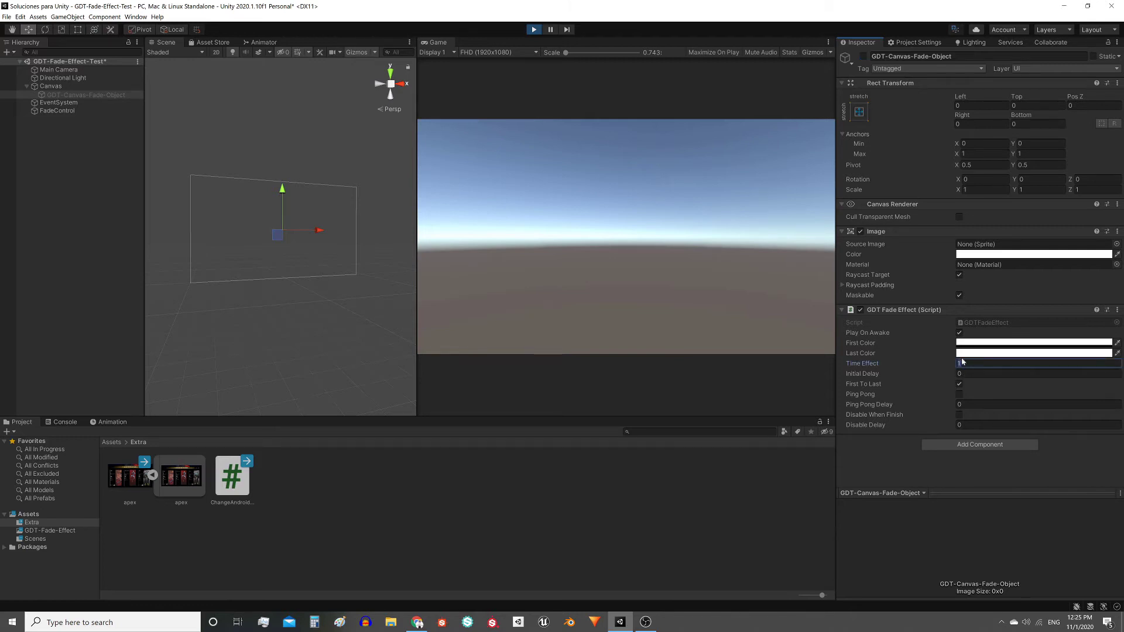
pyautogui.press('Tab')
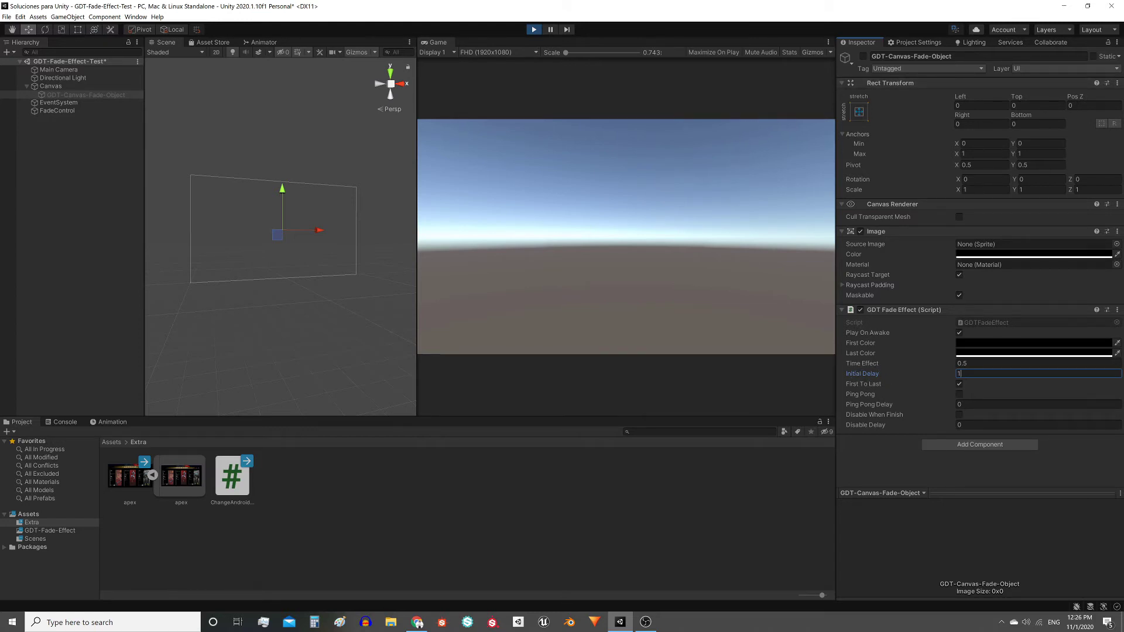
pyautogui.click(863, 56)
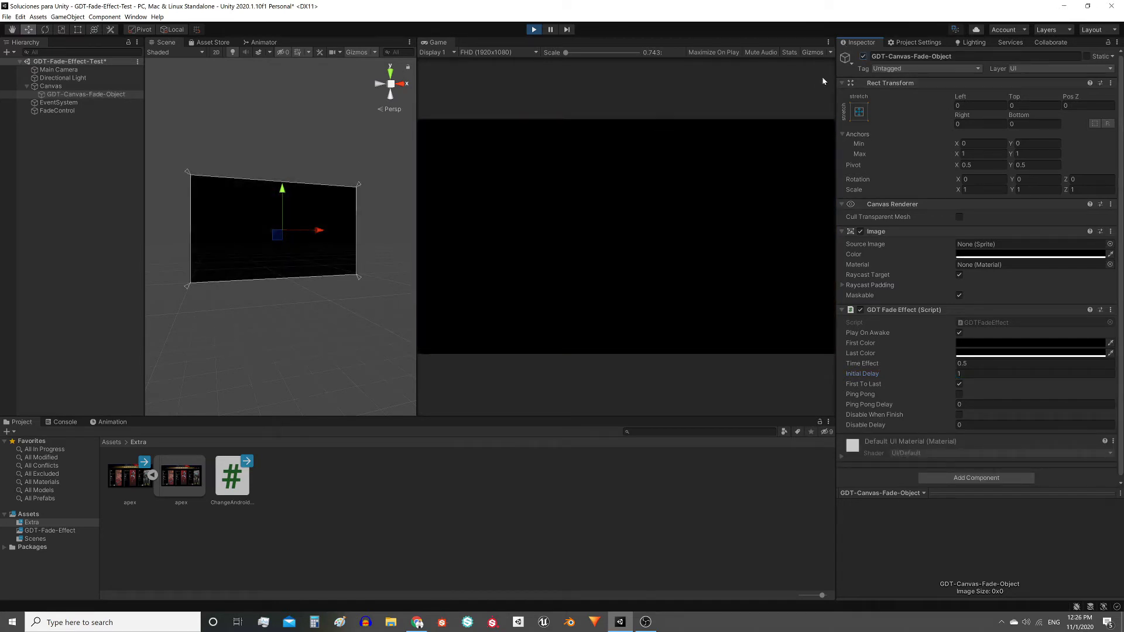
pyautogui.click(863, 56)
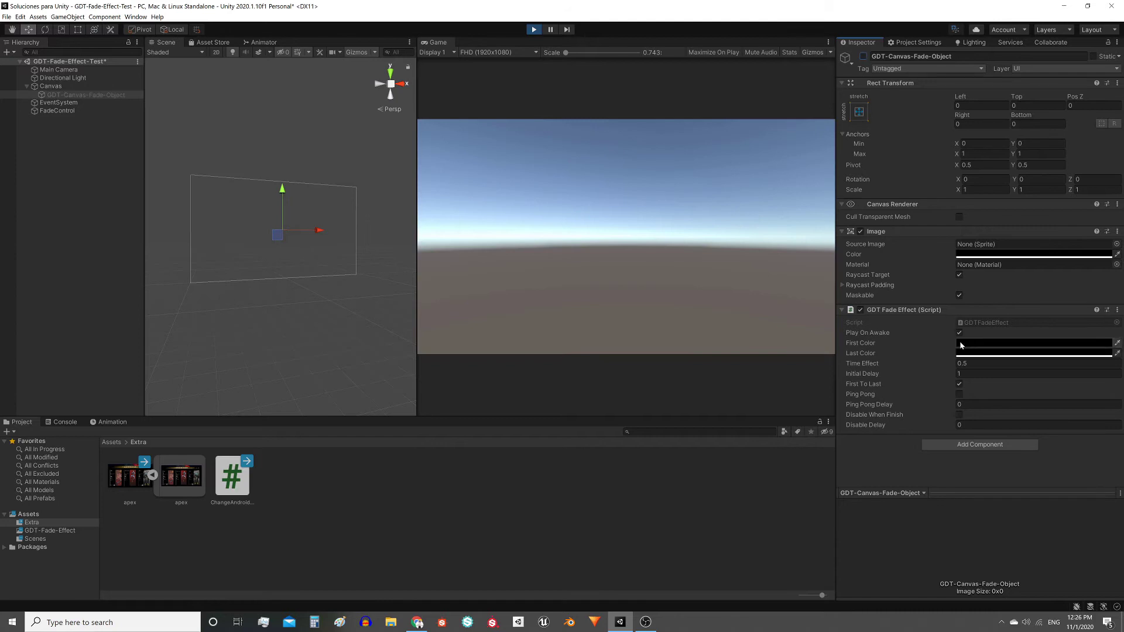
# Set Initial Delay to 0 and turn off First To Last
pyautogui.click(963, 373)
pyautogui.write('0')
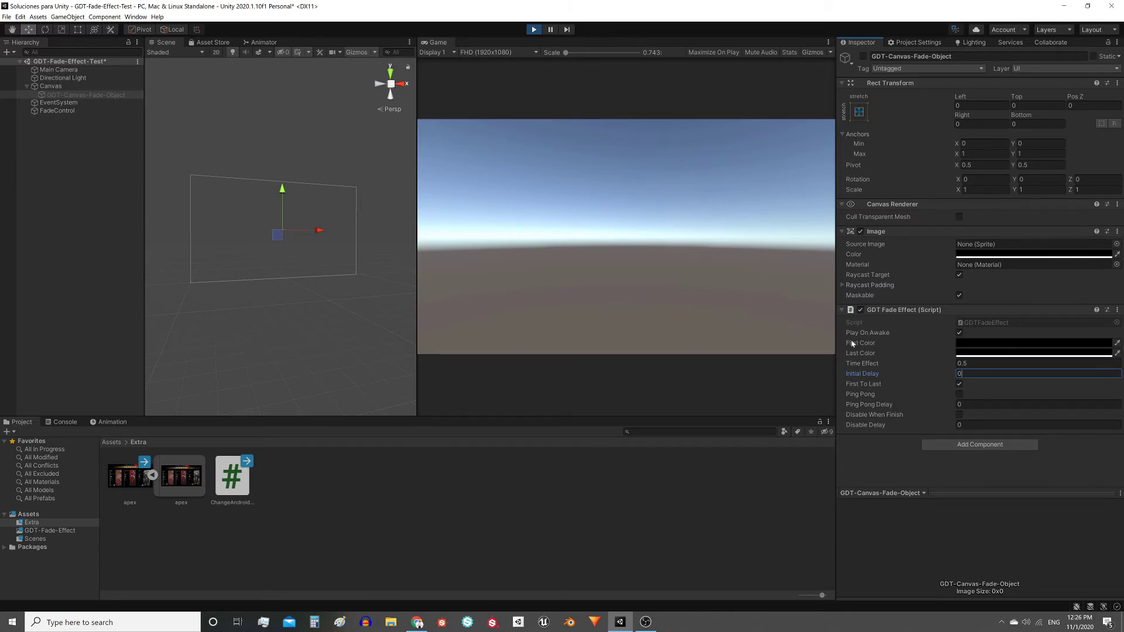
pyautogui.click(959, 384)
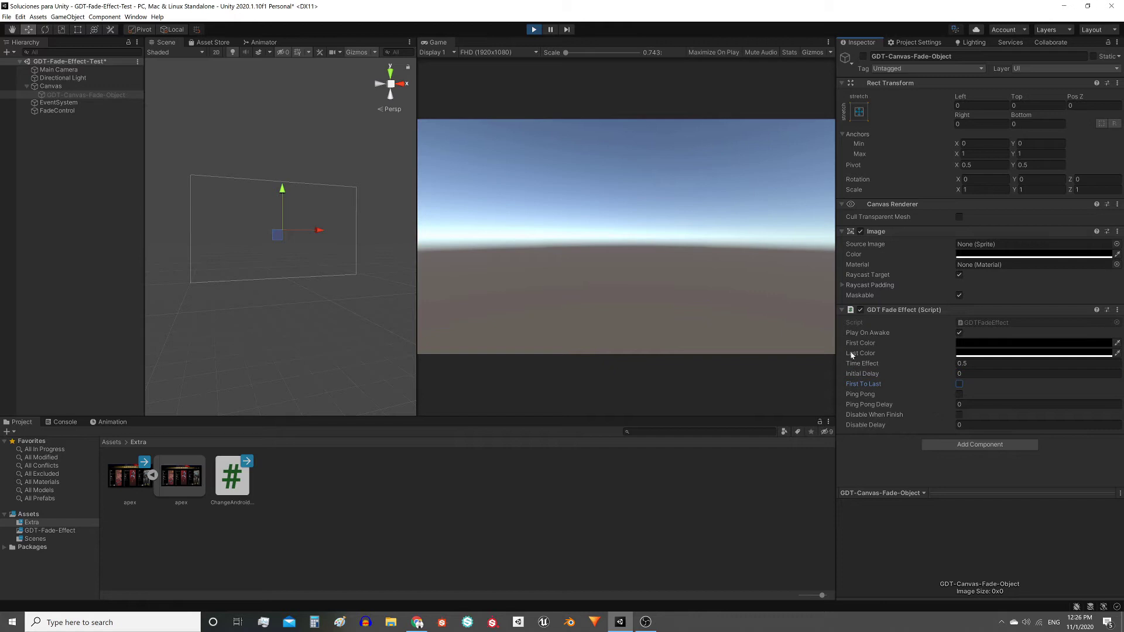
# Turn on Ping Pong with a Ping Pong Delay of 1 and replay the fade to test it
pyautogui.click(864, 56)
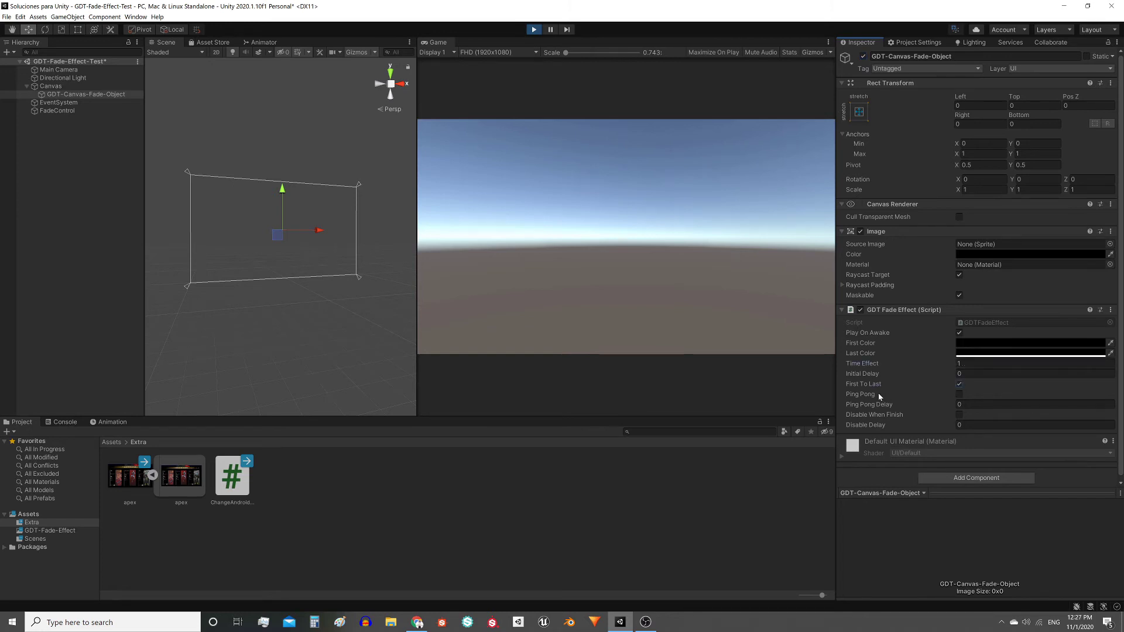
pyautogui.click(959, 395)
pyautogui.click(863, 56)
pyautogui.click(863, 57)
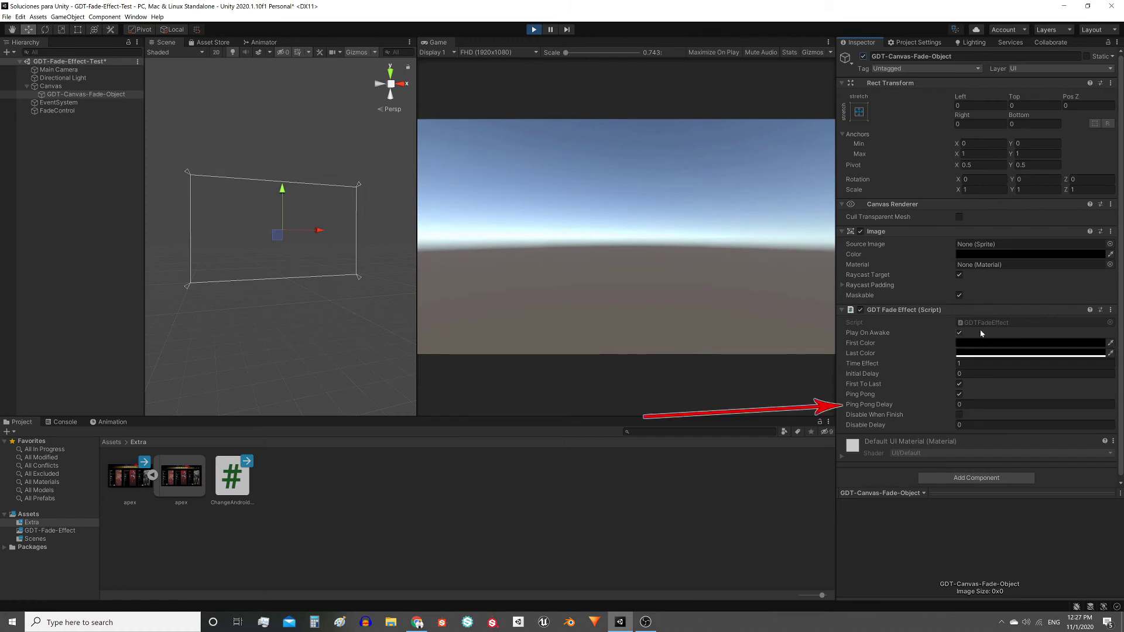
pyautogui.click(883, 405)
pyautogui.write('1')
pyautogui.click(863, 56)
pyautogui.click(863, 57)
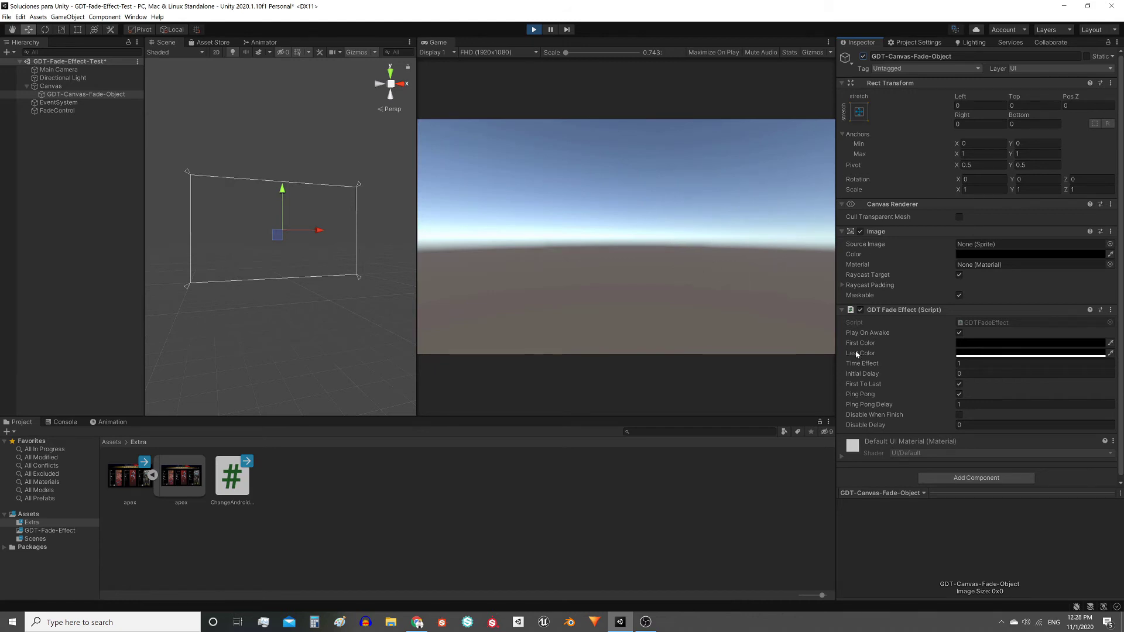
# Make the fade object disable itself after fading, turn Ping Pong off, adjust Disable Delay, and replay
pyautogui.click(872, 415)
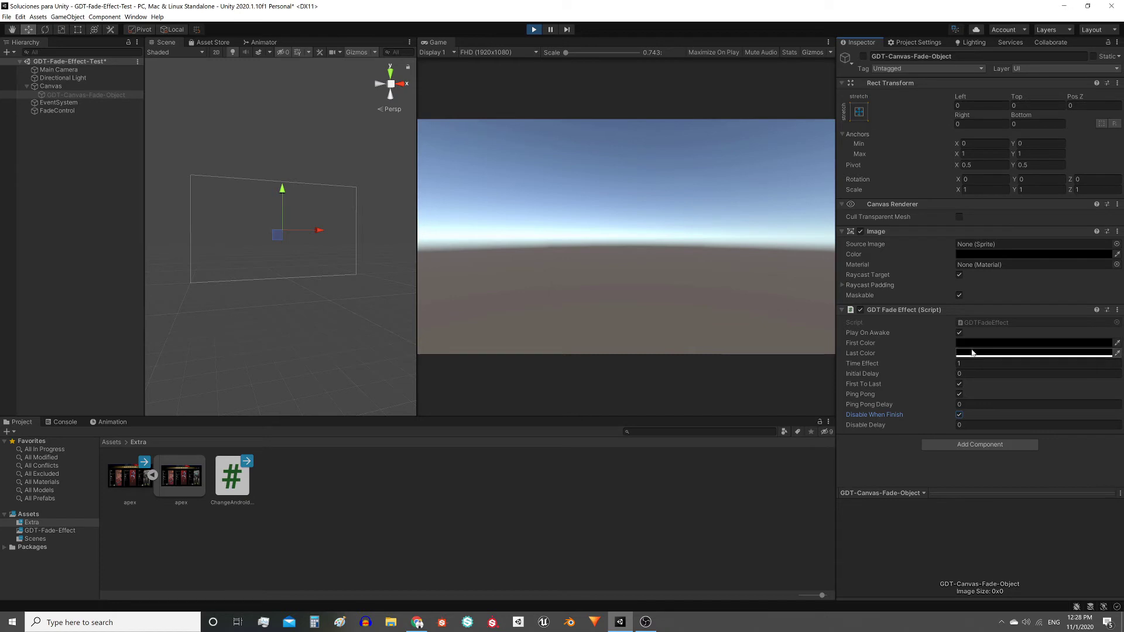
pyautogui.click(959, 394)
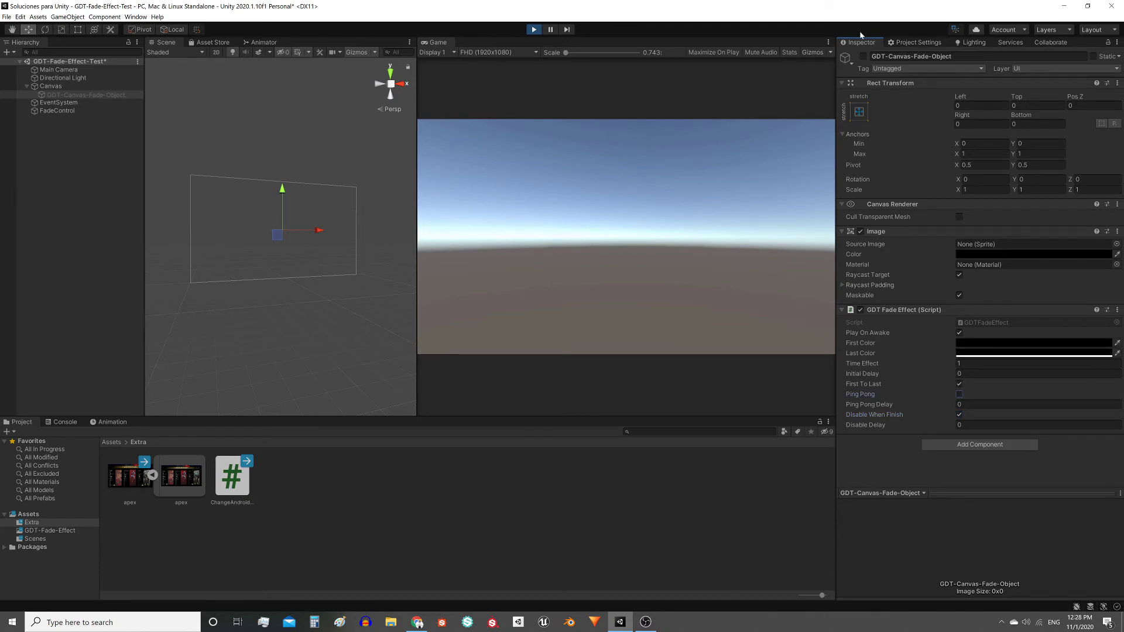
pyautogui.click(863, 57)
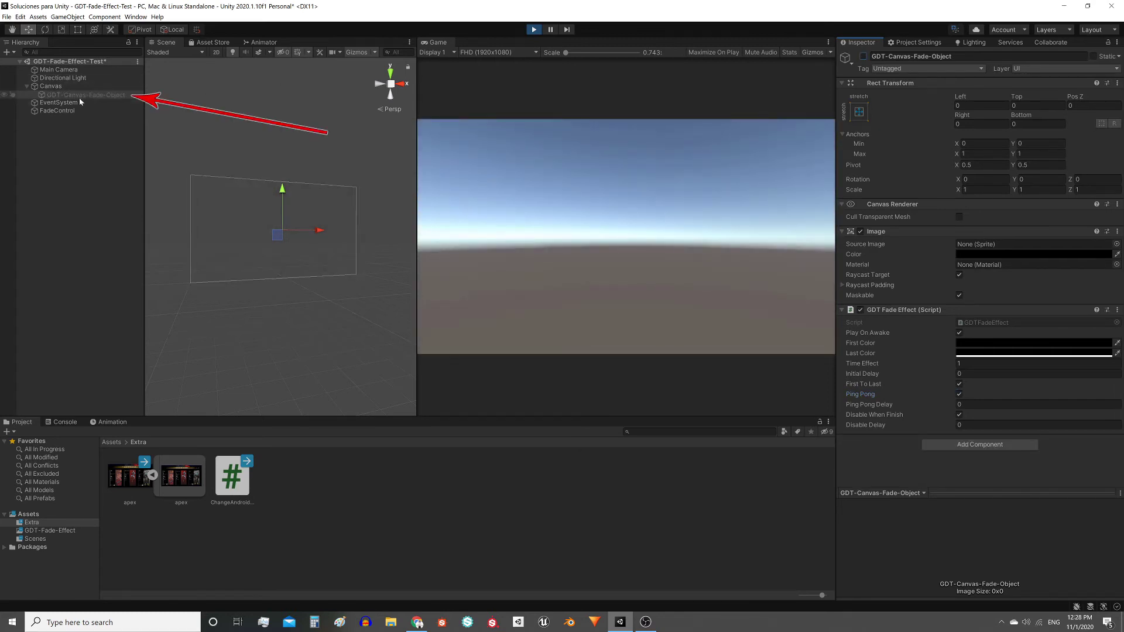
pyautogui.click(85, 96)
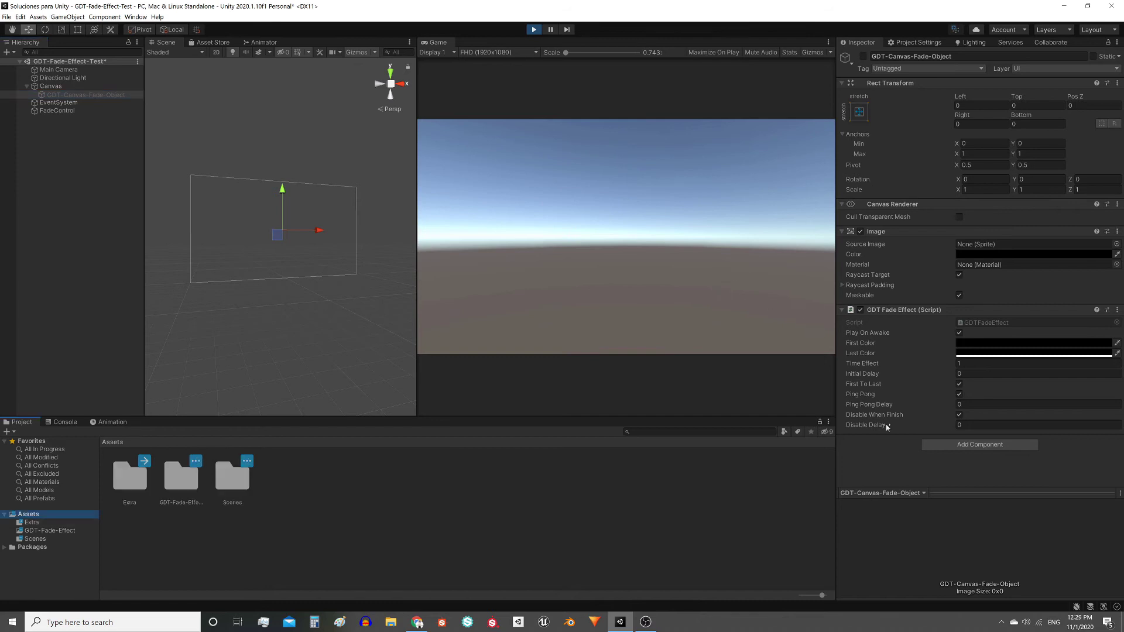
pyautogui.click(992, 426)
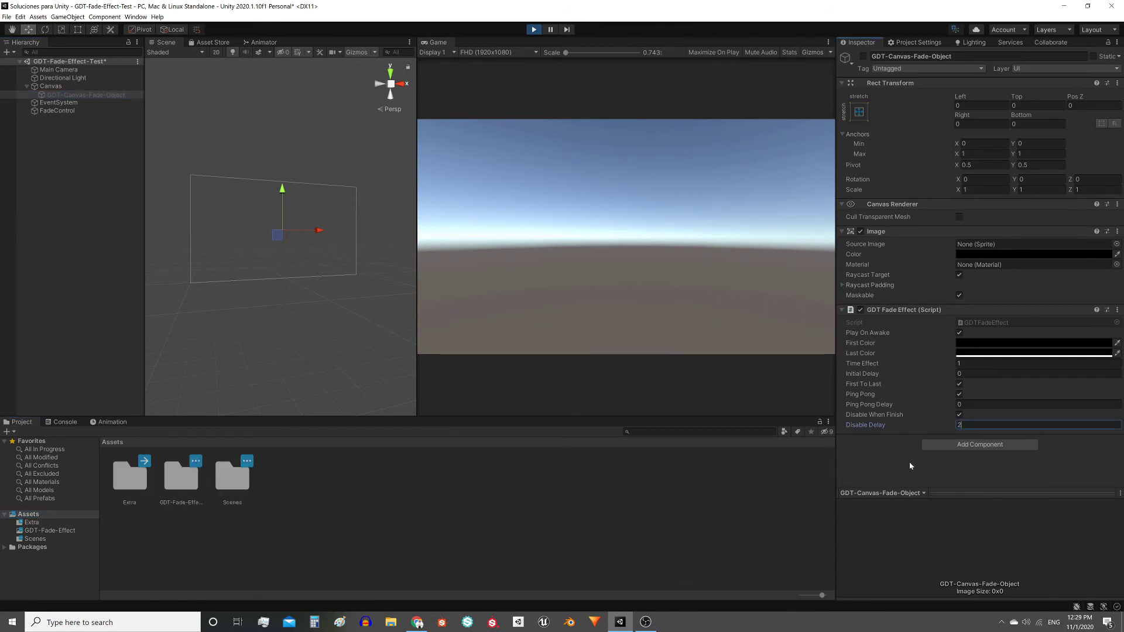
pyautogui.click(863, 57)
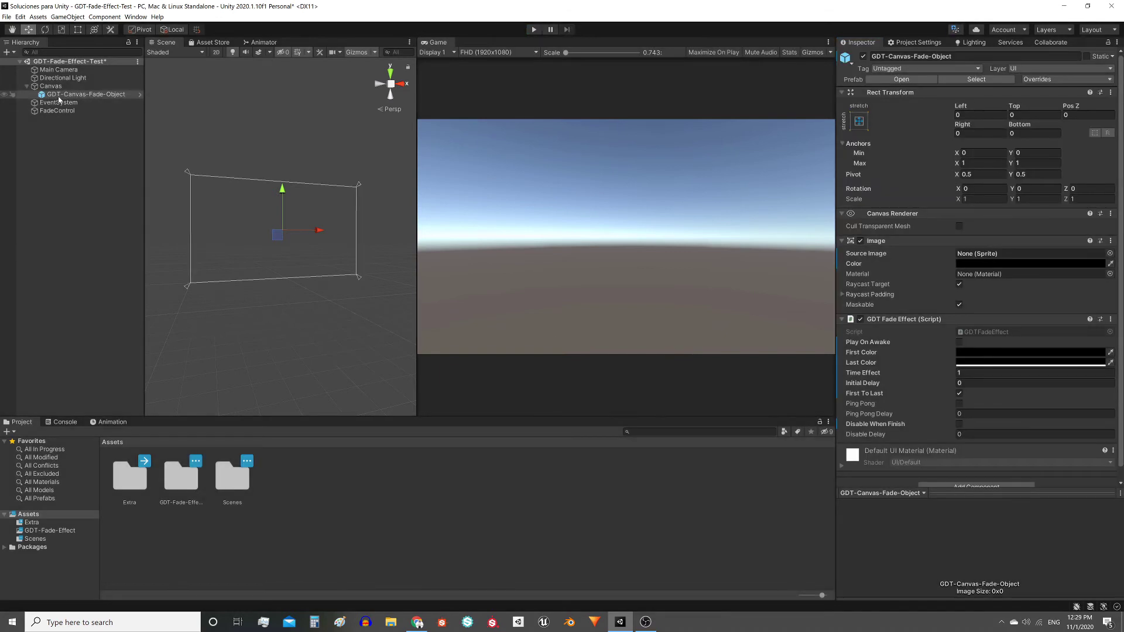
# Open FadeControl.cs in Visual Studio and highlight its public GameObject fadeEffect declaration
pyautogui.click(63, 96)
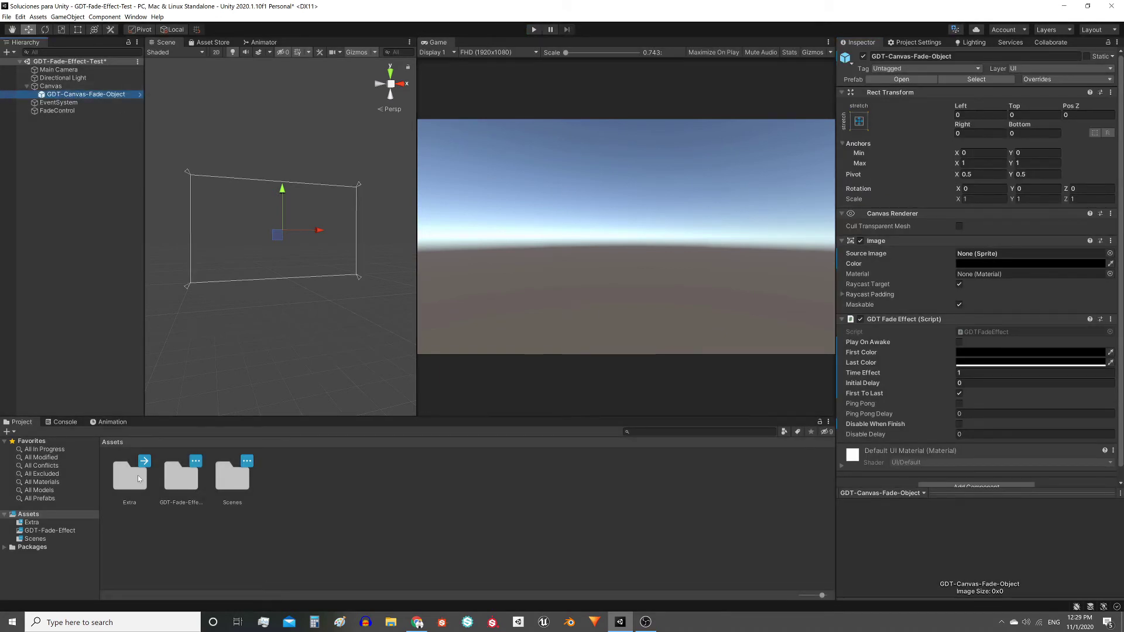
pyautogui.doubleClick(181, 480)
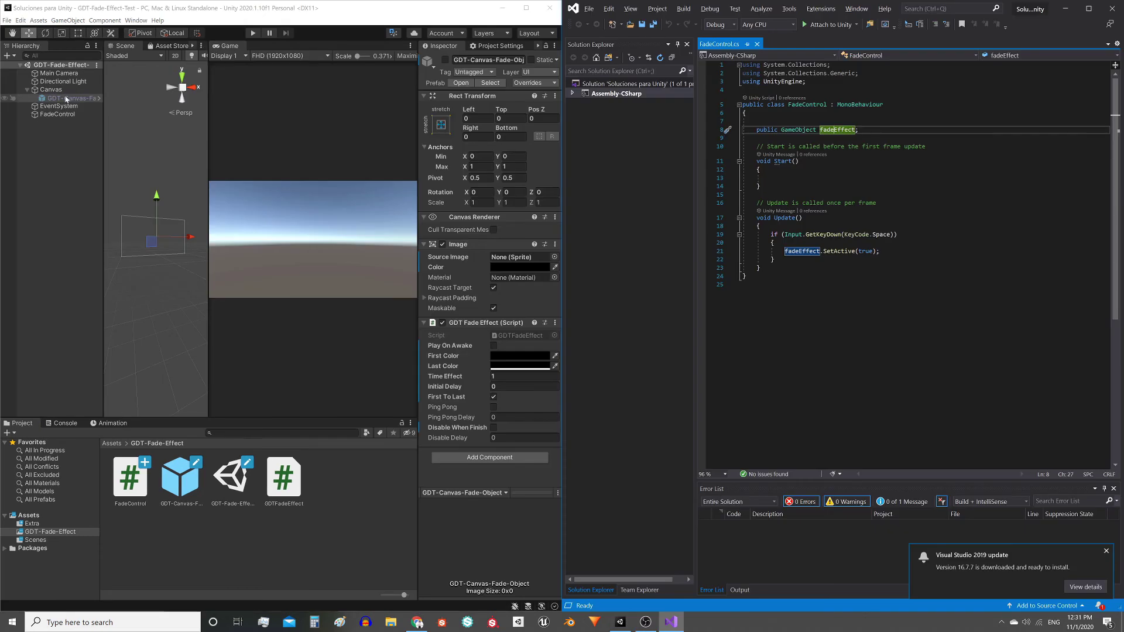
pyautogui.moveTo(743, 121); pyautogui.dragTo(760, 268)
pyautogui.click(762, 268)
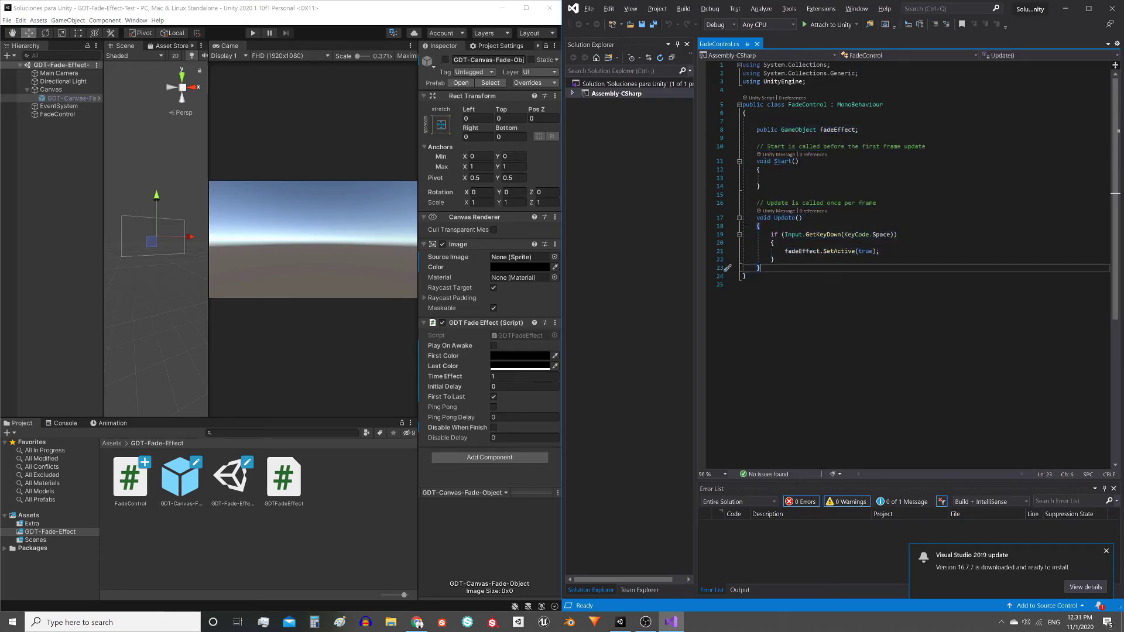
pyautogui.moveTo(757, 130); pyautogui.dragTo(859, 130)
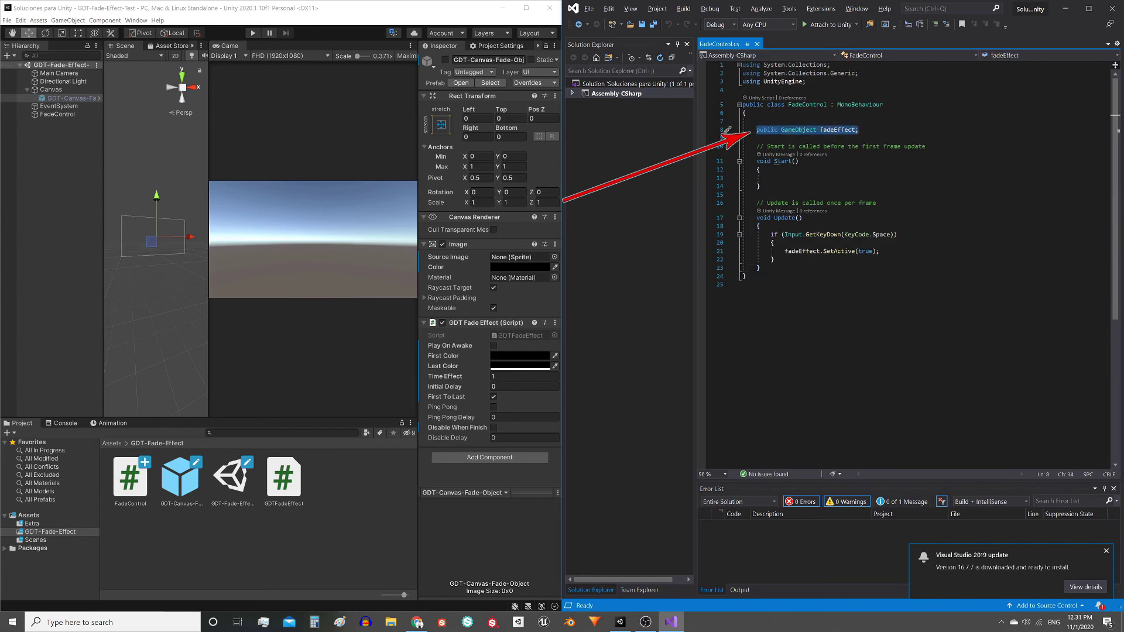
pyautogui.doubleClick(767, 130)
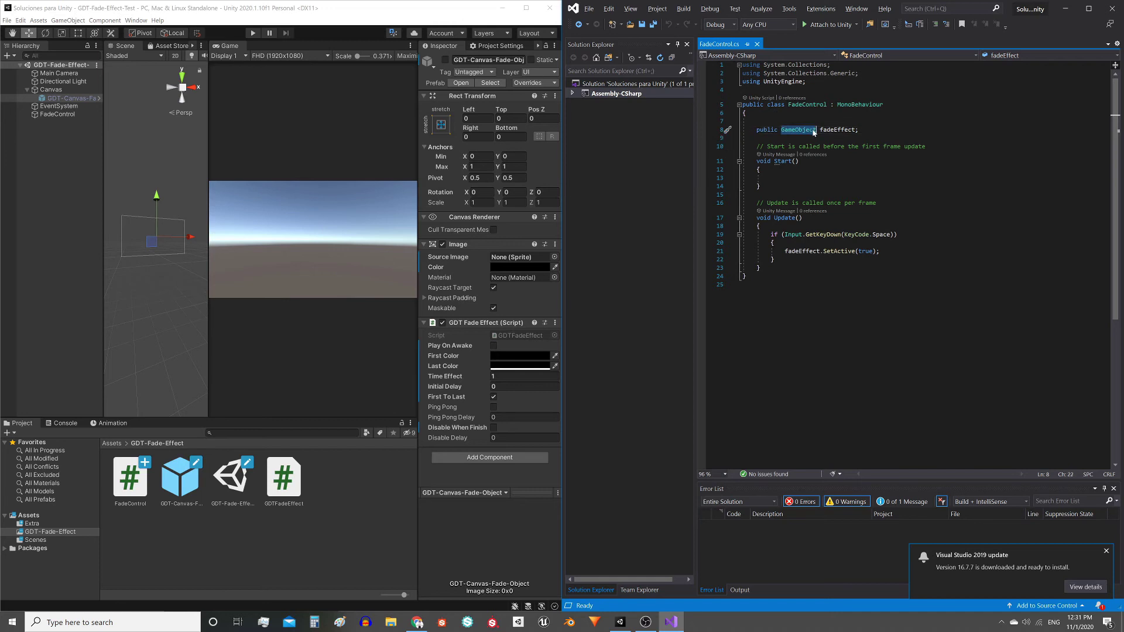
pyautogui.click(843, 130)
pyautogui.click(57, 114)
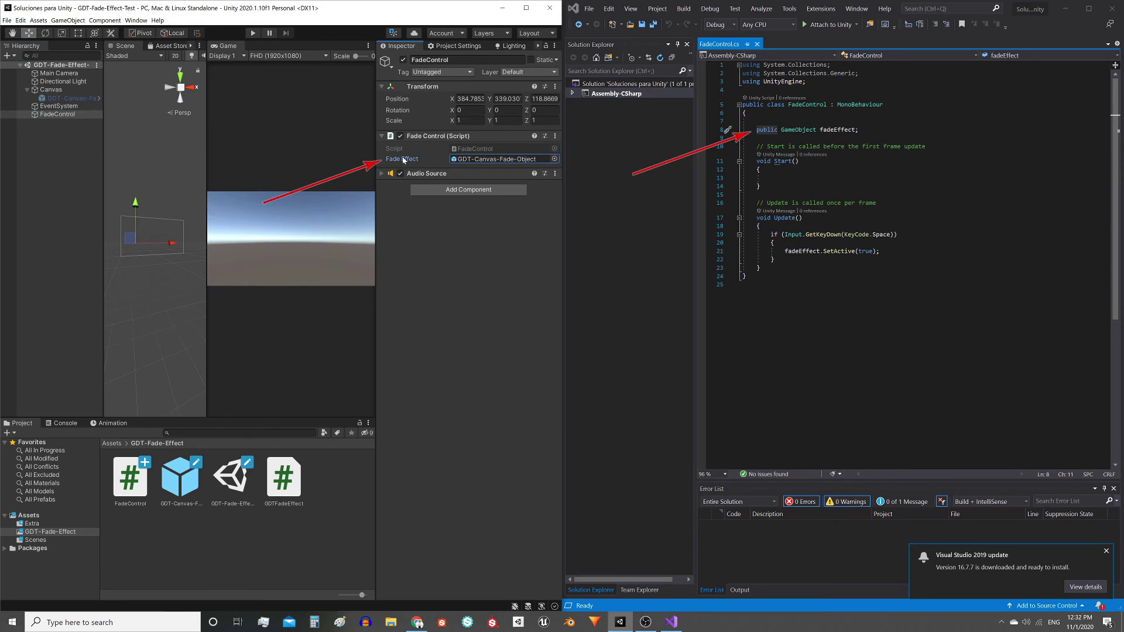
# Show GDT-Canvas-Fade-Object assigned to Fade Effect and highlight the fadeEffect.SetActive(true) call in Update
pyautogui.doubleClick(767, 130)
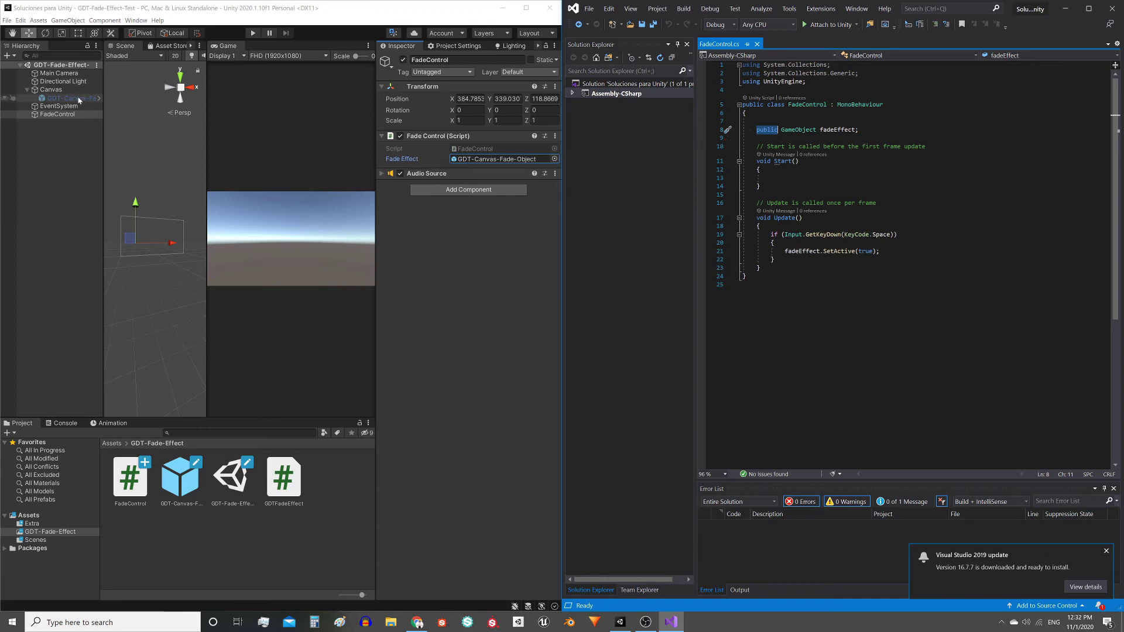
pyautogui.moveTo(77, 98)
pyautogui.mouseDown()
pyautogui.moveTo(126, 102)
pyautogui.moveTo(56, 99)
pyautogui.moveTo(483, 147)
pyautogui.moveTo(476, 161)
pyautogui.mouseUp()
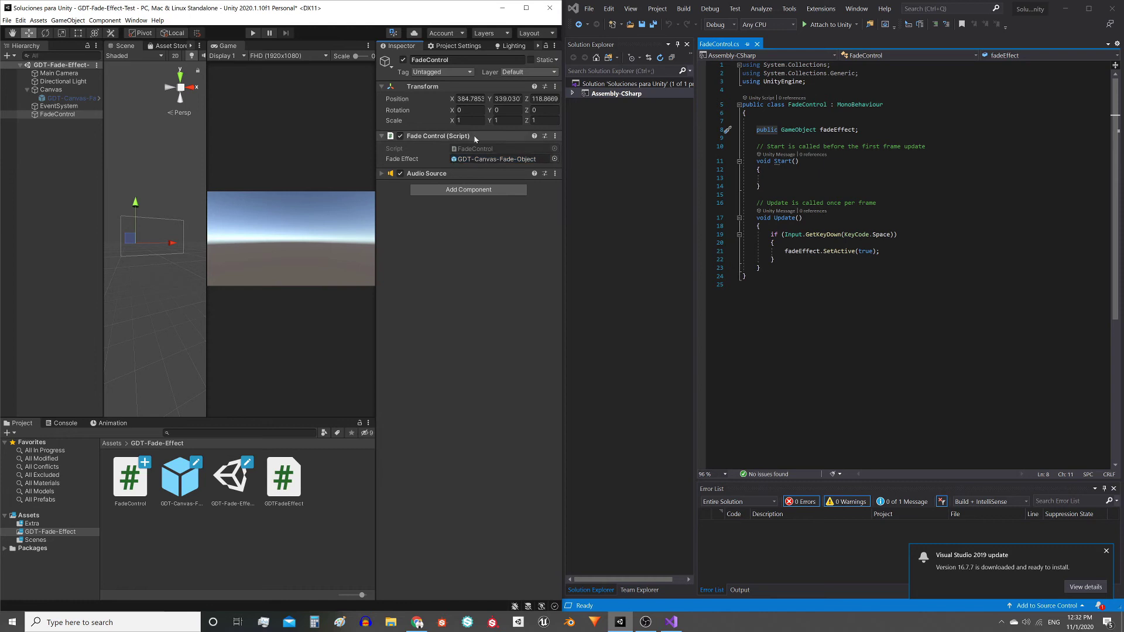
pyautogui.click(913, 205)
pyautogui.scroll(-2, 913, 205)
pyautogui.click(914, 206)
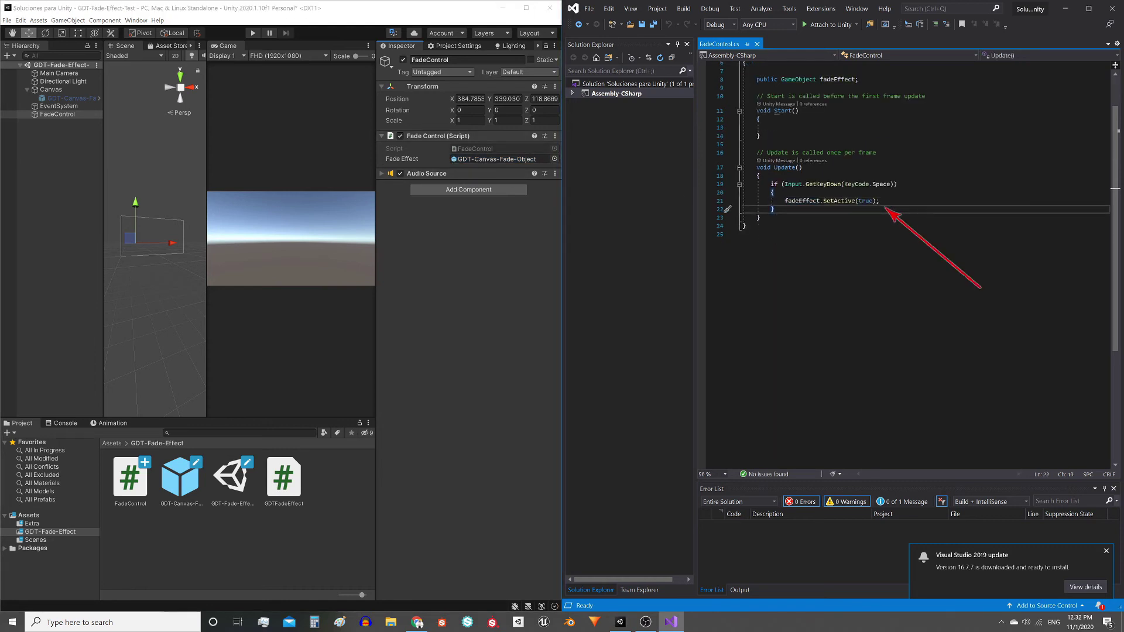
pyautogui.moveTo(785, 201); pyautogui.dragTo(880, 201)
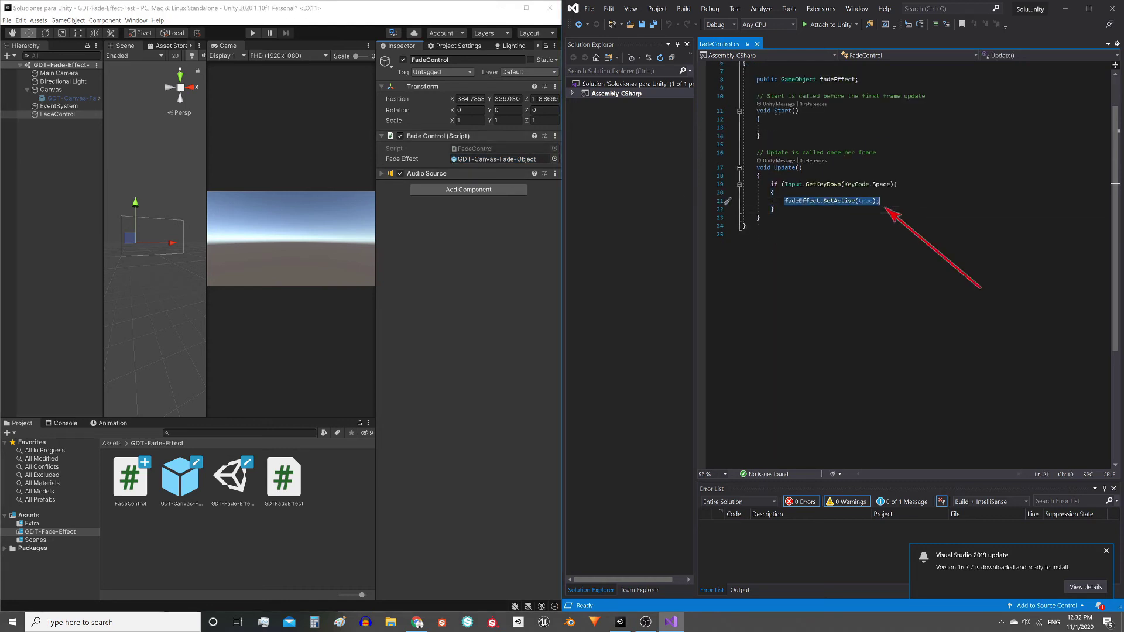
pyautogui.click(822, 201)
pyautogui.scroll(2, 823, 202)
pyautogui.moveTo(823, 251); pyautogui.dragTo(862, 251)
pyautogui.click(873, 251)
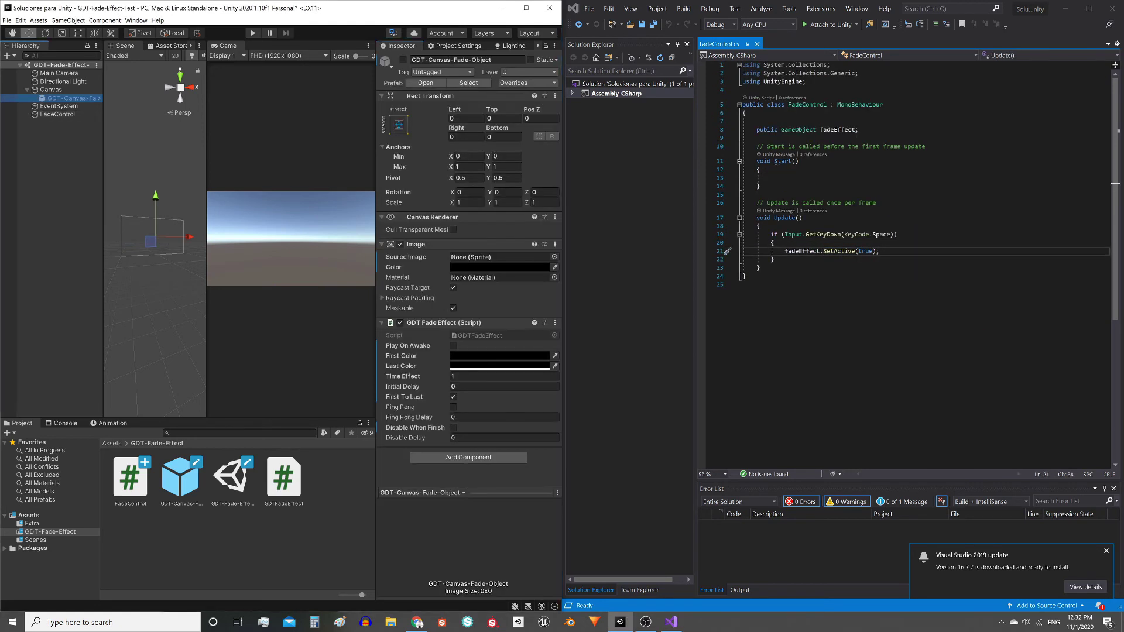
pyautogui.moveTo(784, 251); pyautogui.dragTo(880, 251)
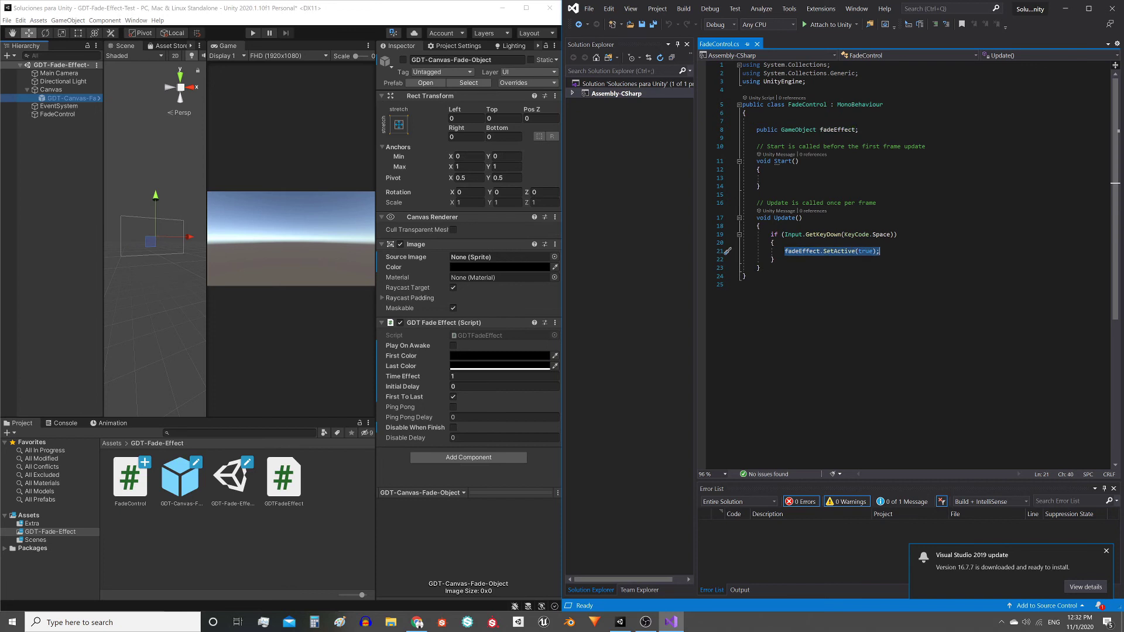
# Leave GDT-Canvas-Fade-Object deactivated and highlight the Space-key check that activates it
pyautogui.click(403, 60)
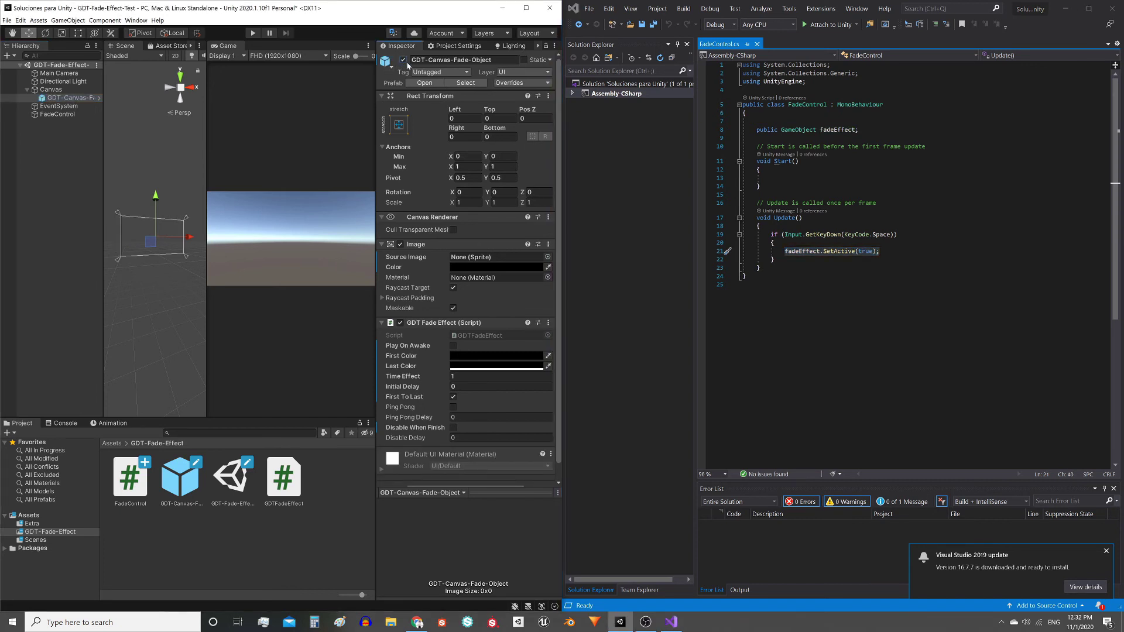
pyautogui.click(402, 60)
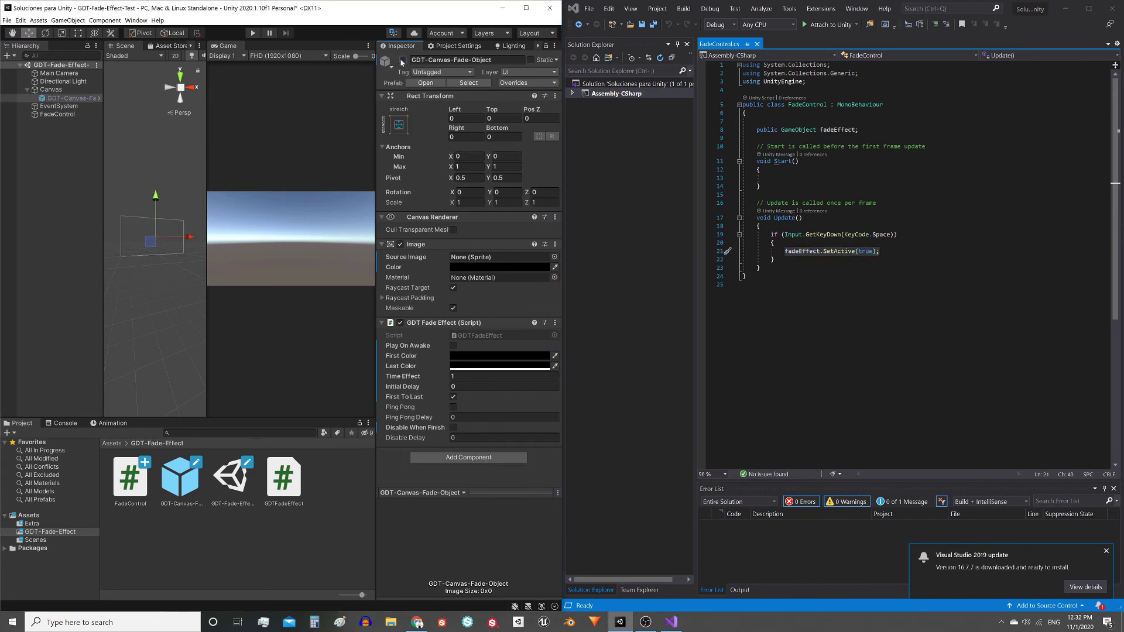
pyautogui.click(797, 235)
pyautogui.moveTo(775, 260); pyautogui.dragTo(894, 234)
pyautogui.click(830, 234)
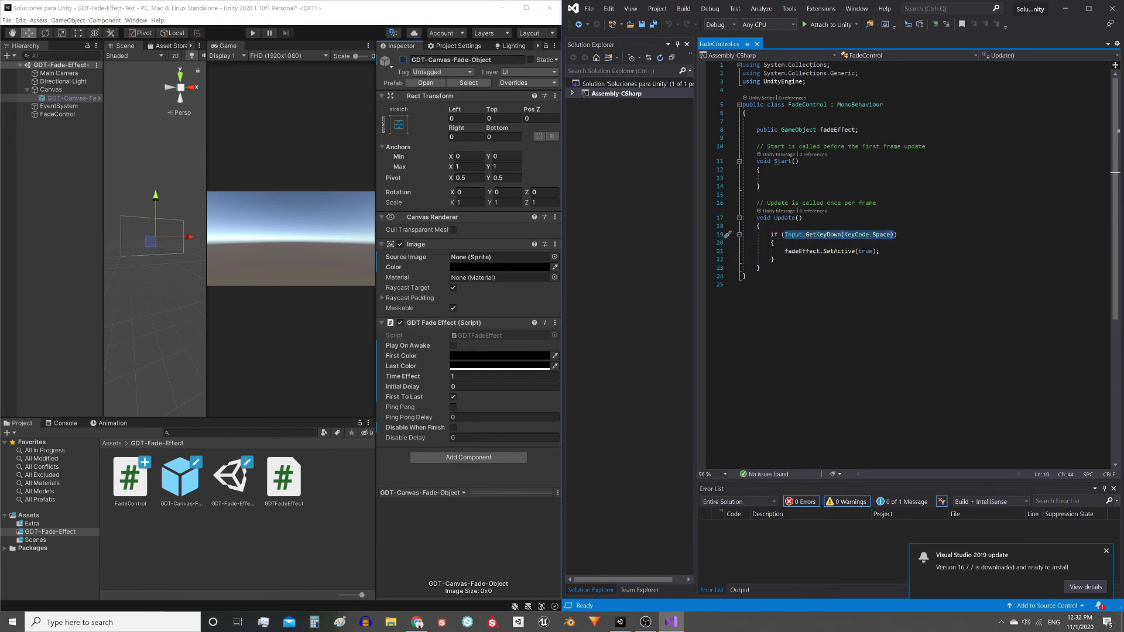
pyautogui.moveTo(784, 252); pyautogui.dragTo(880, 251)
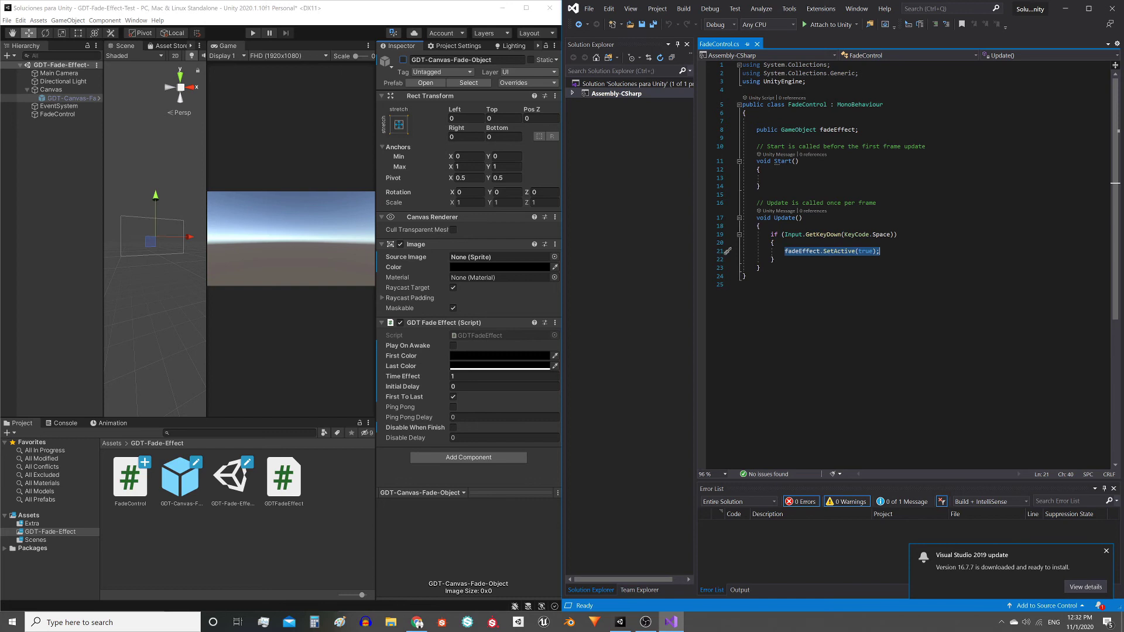
# Play the scene and press Space to switch on GDT-Canvas-Fade-Object
pyautogui.click(856, 268)
pyautogui.click(253, 33)
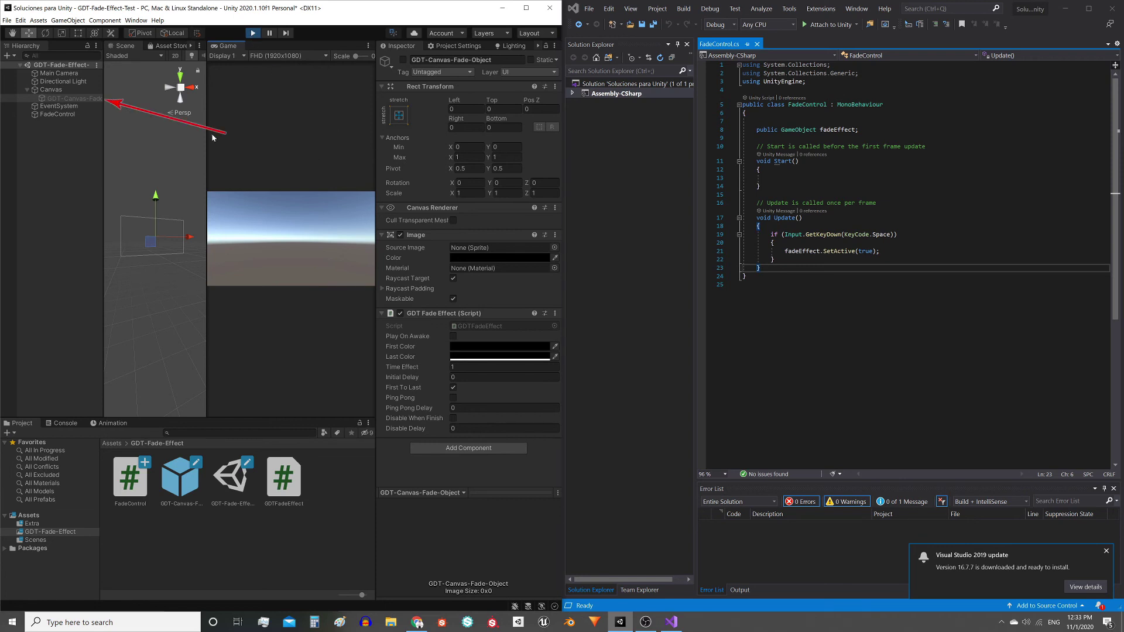
pyautogui.press('space')
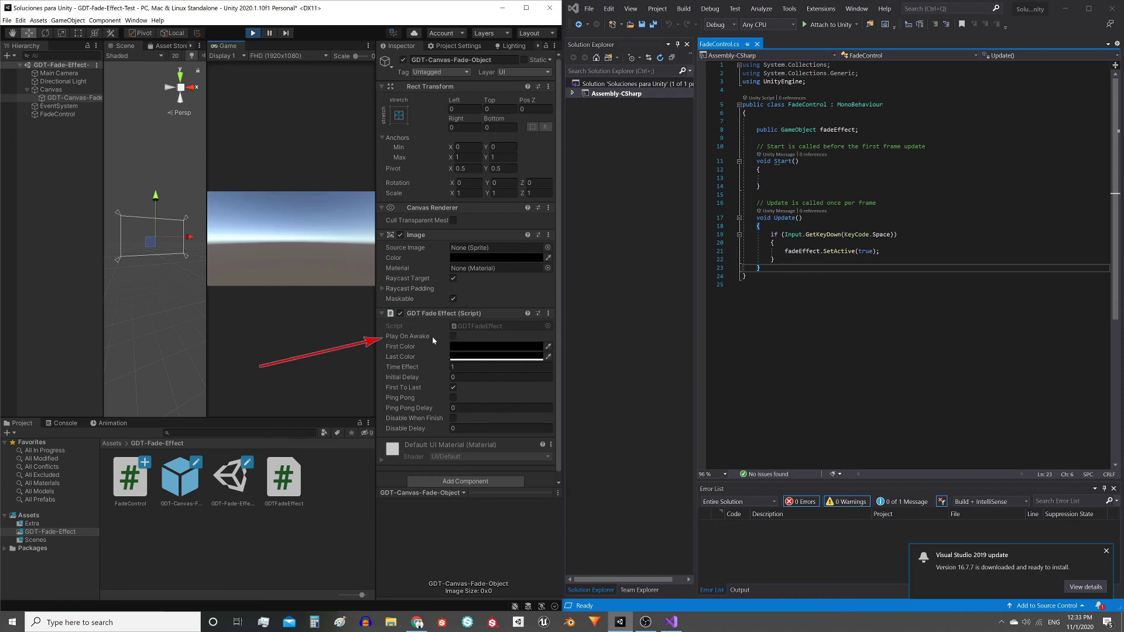
# Stop play, enable Play On Awake on the GDT Fade Effect, and play the scene again
pyautogui.hotkey('ctrl', 'p')
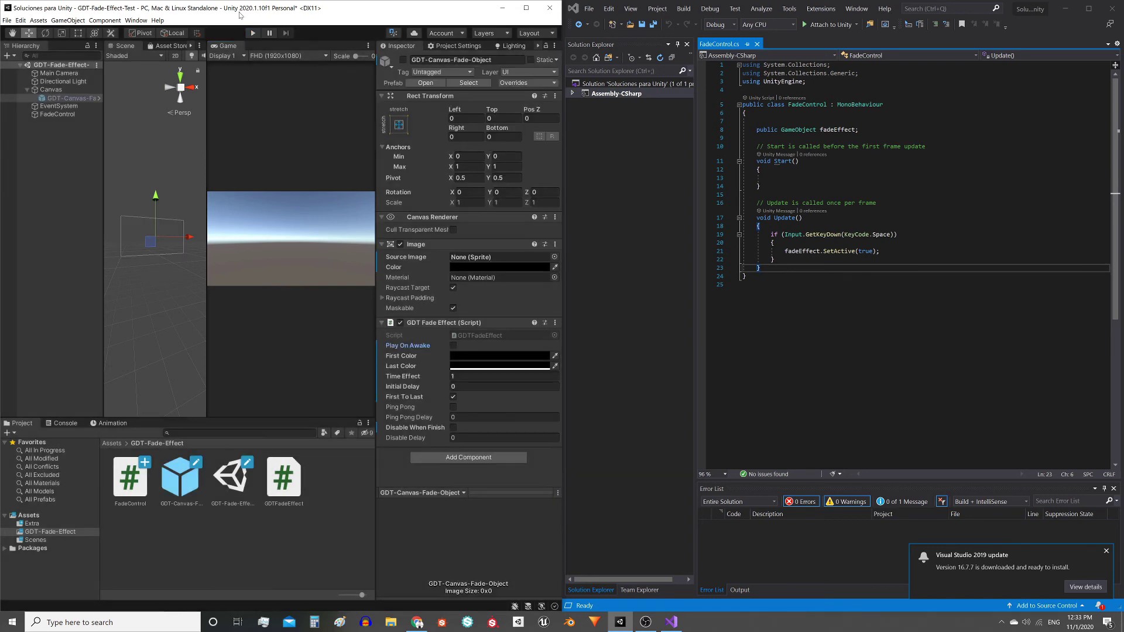
pyautogui.click(453, 346)
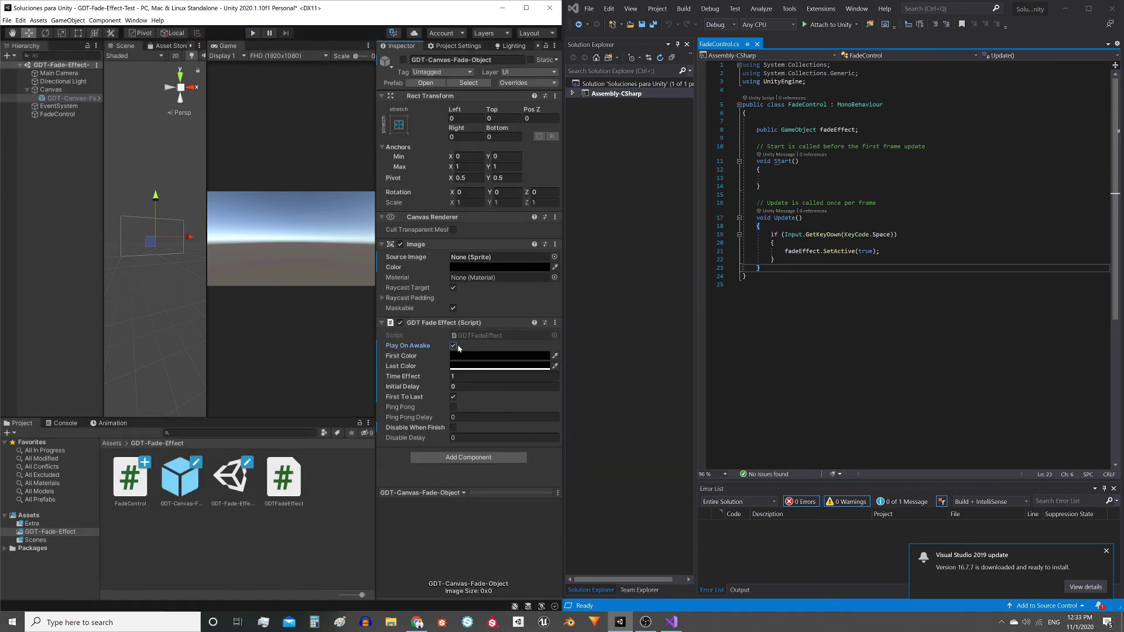
pyautogui.click(253, 33)
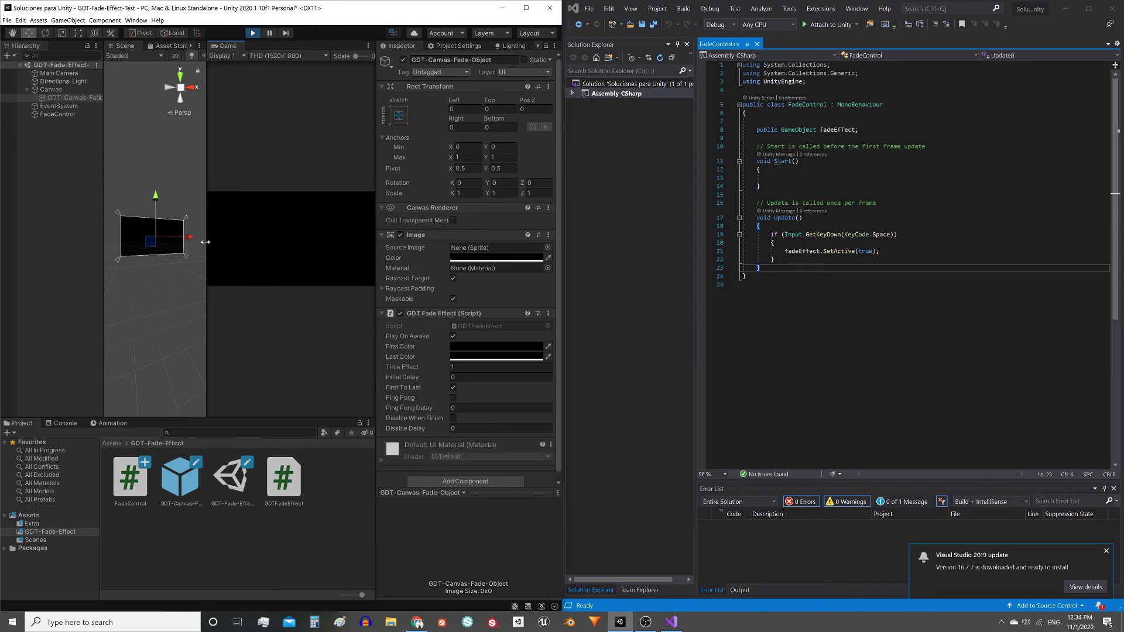
# Review the fadeEffect.SetActive(true) line in the FadeControl script while the scene plays
pyautogui.moveTo(784, 251); pyautogui.dragTo(880, 250)
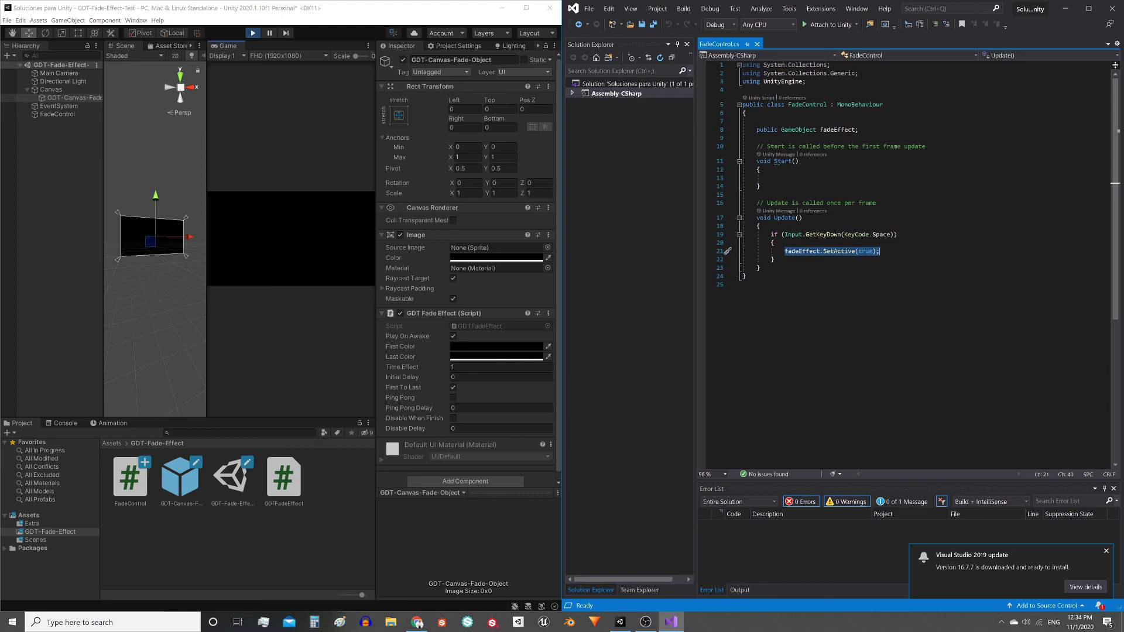
pyautogui.click(775, 260)
pyautogui.click(261, 337)
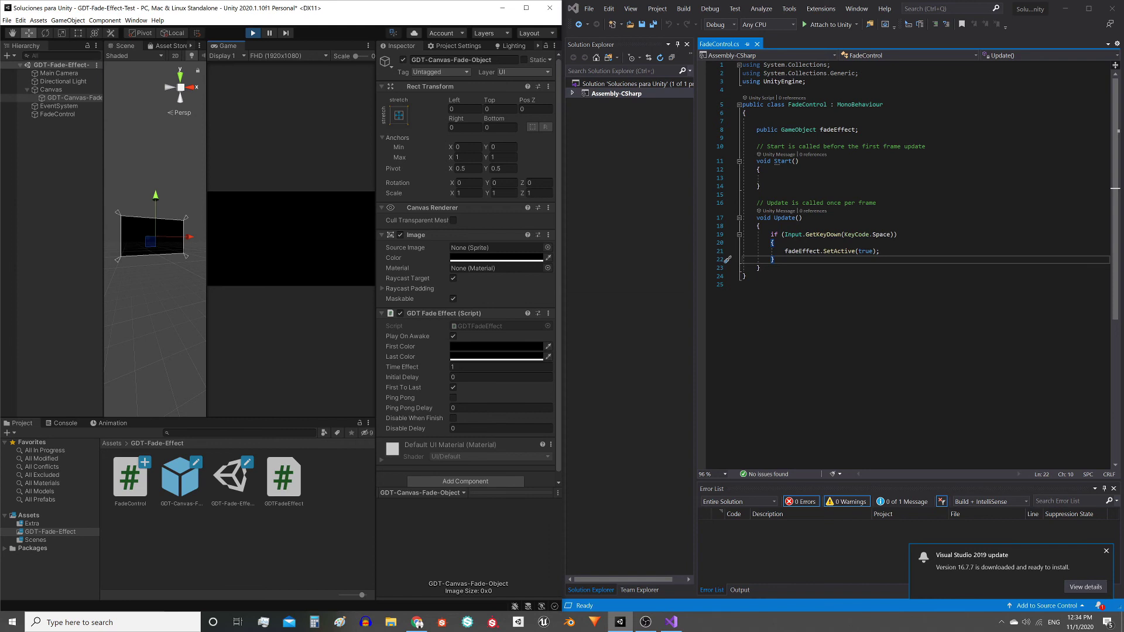
pyautogui.moveTo(785, 251); pyautogui.dragTo(880, 251)
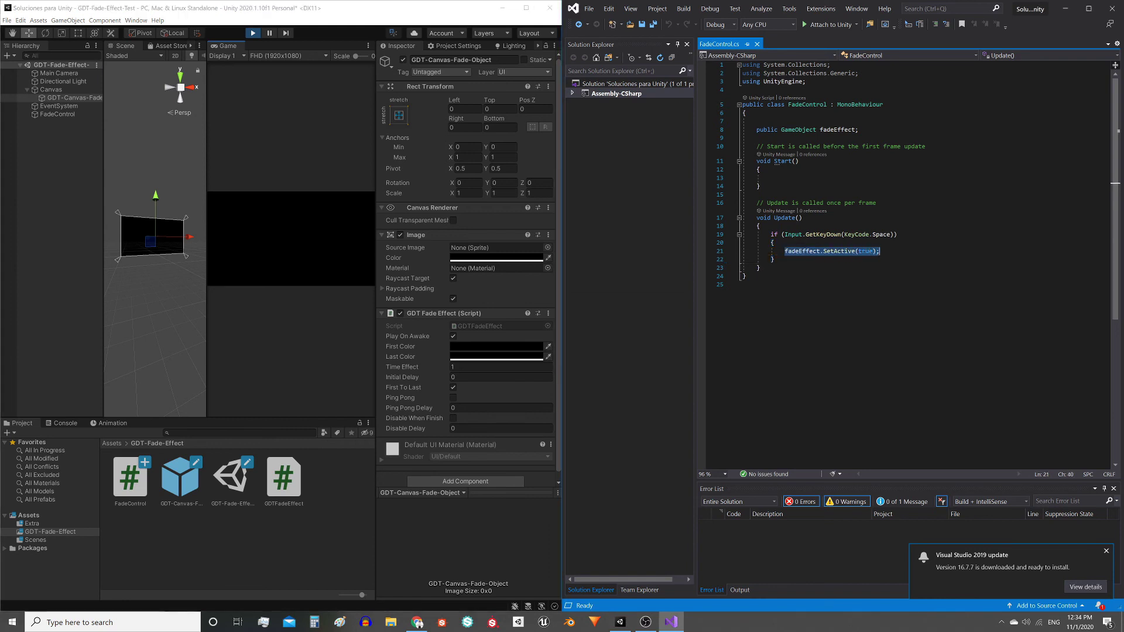
pyautogui.click(823, 251)
pyautogui.click(288, 209)
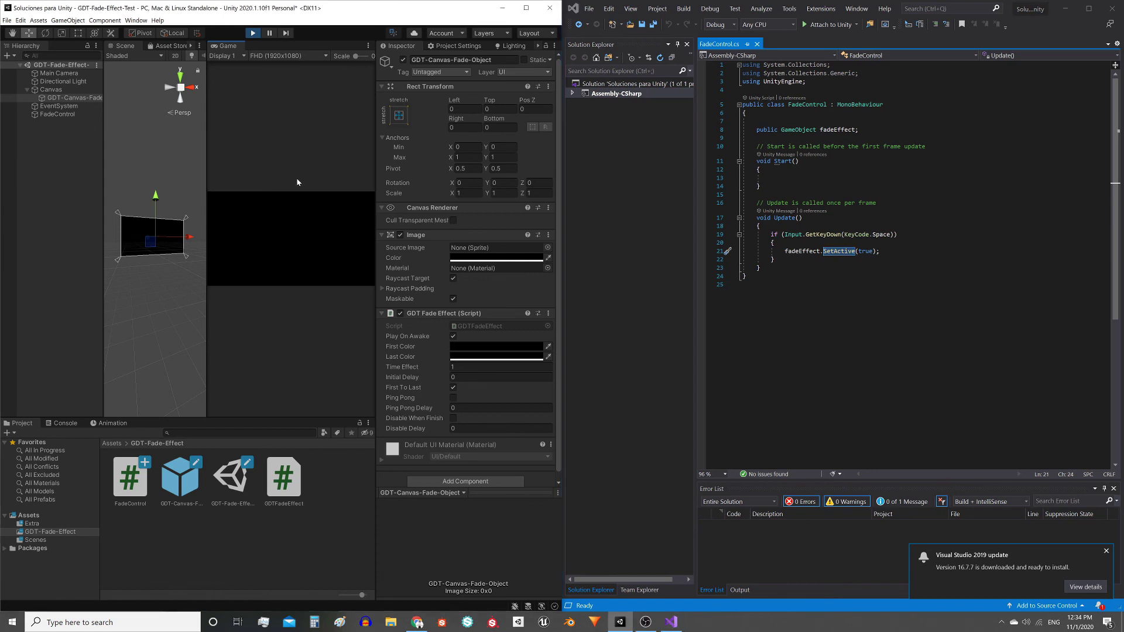
# Enable Disable When Finish, then press Space in the Game view and re-enable the fade object to replay the fade
pyautogui.click(453, 418)
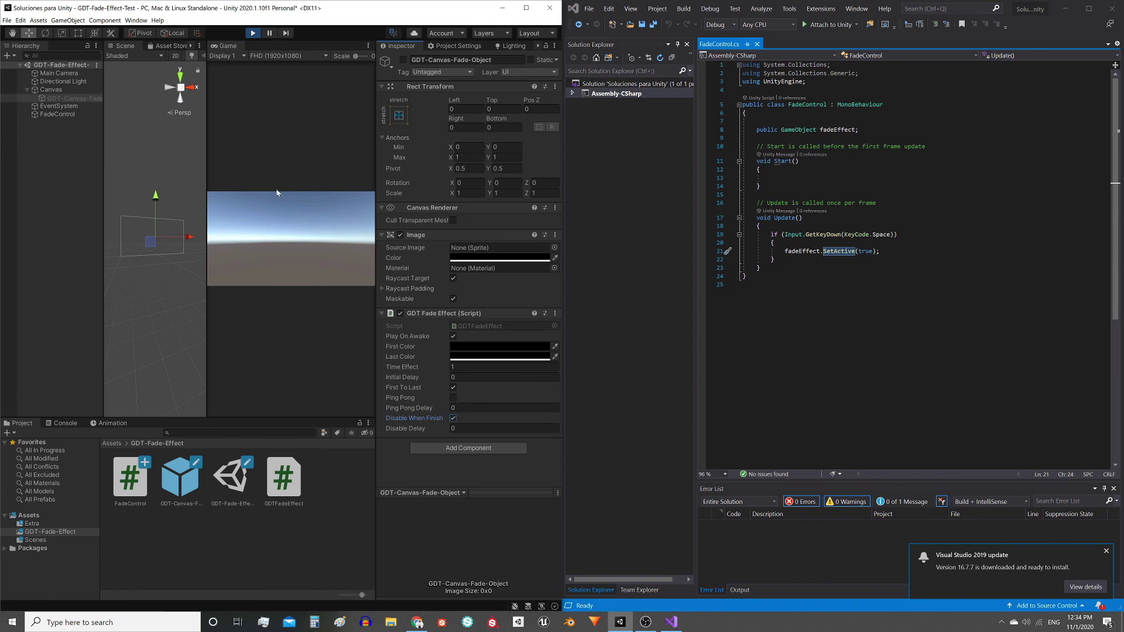
pyautogui.click(288, 155)
pyautogui.press('space')
pyautogui.click(403, 60)
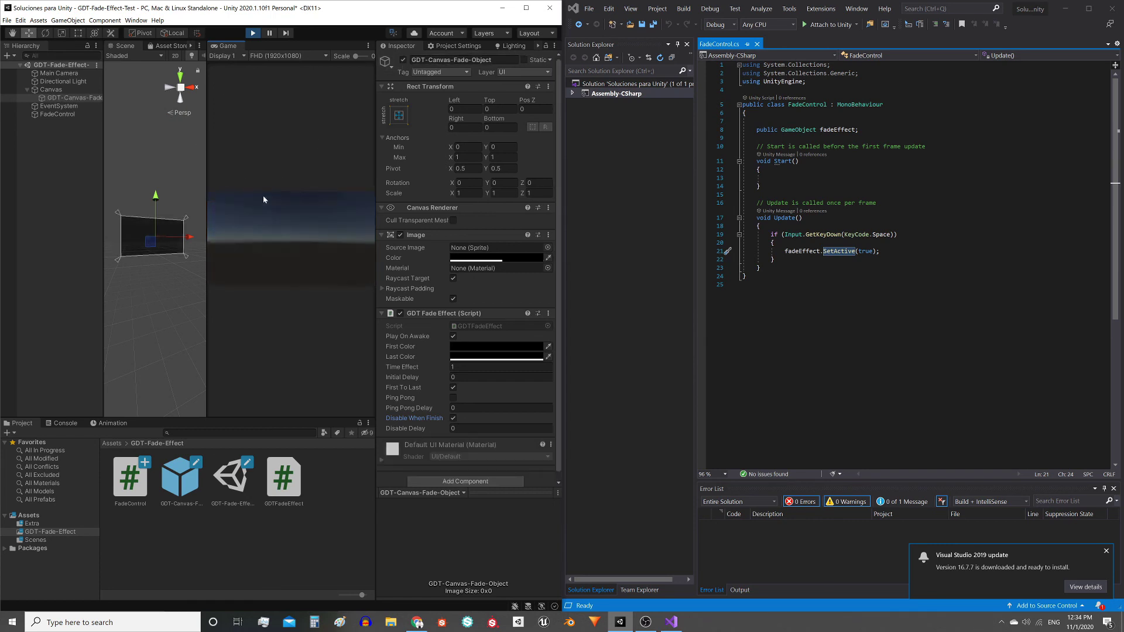